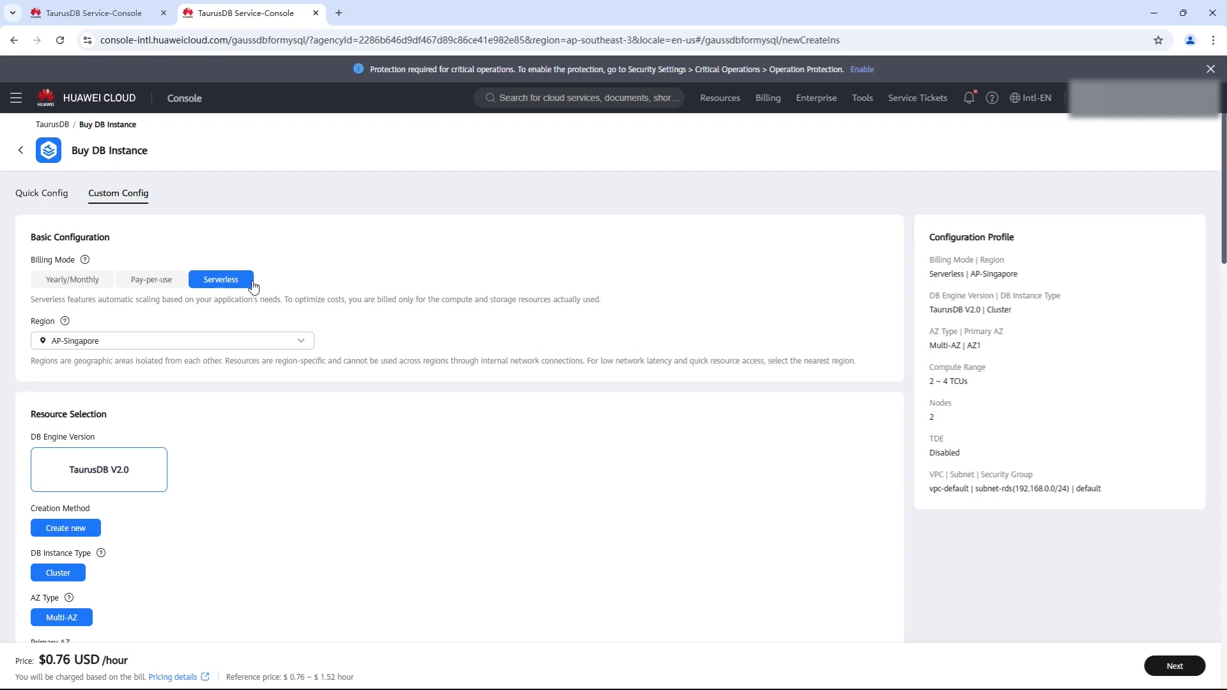
{"action": "scroll", "coordinate": [253, 287], "scroll_direction": "down", "scroll_amount": 4}
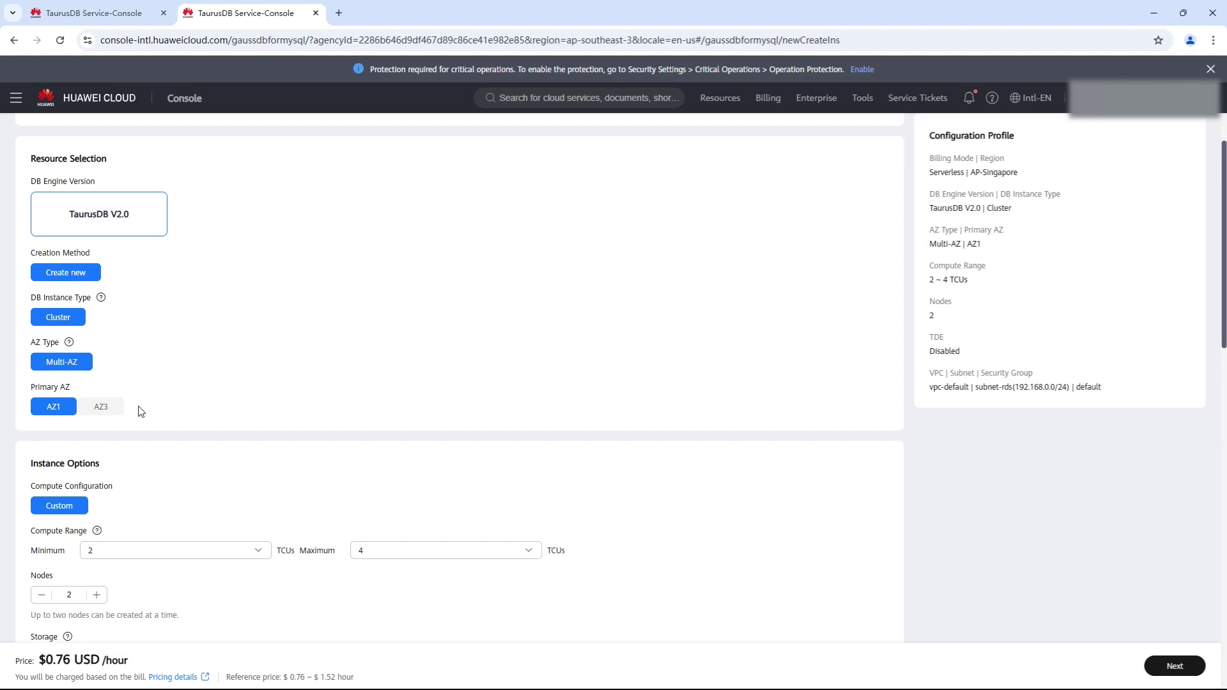
{"action": "scroll", "coordinate": [141, 411], "scroll_direction": "down", "scroll_amount": 3}
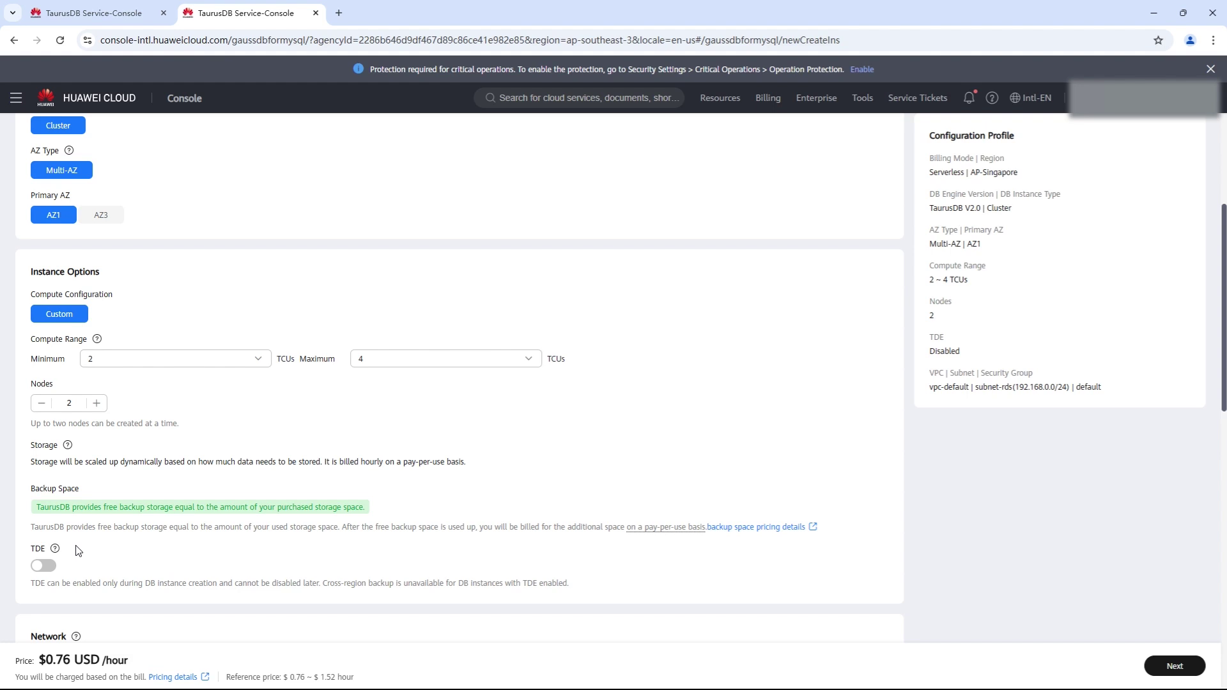
{"action": "scroll", "coordinate": [78, 551], "scroll_direction": "down", "scroll_amount": 5}
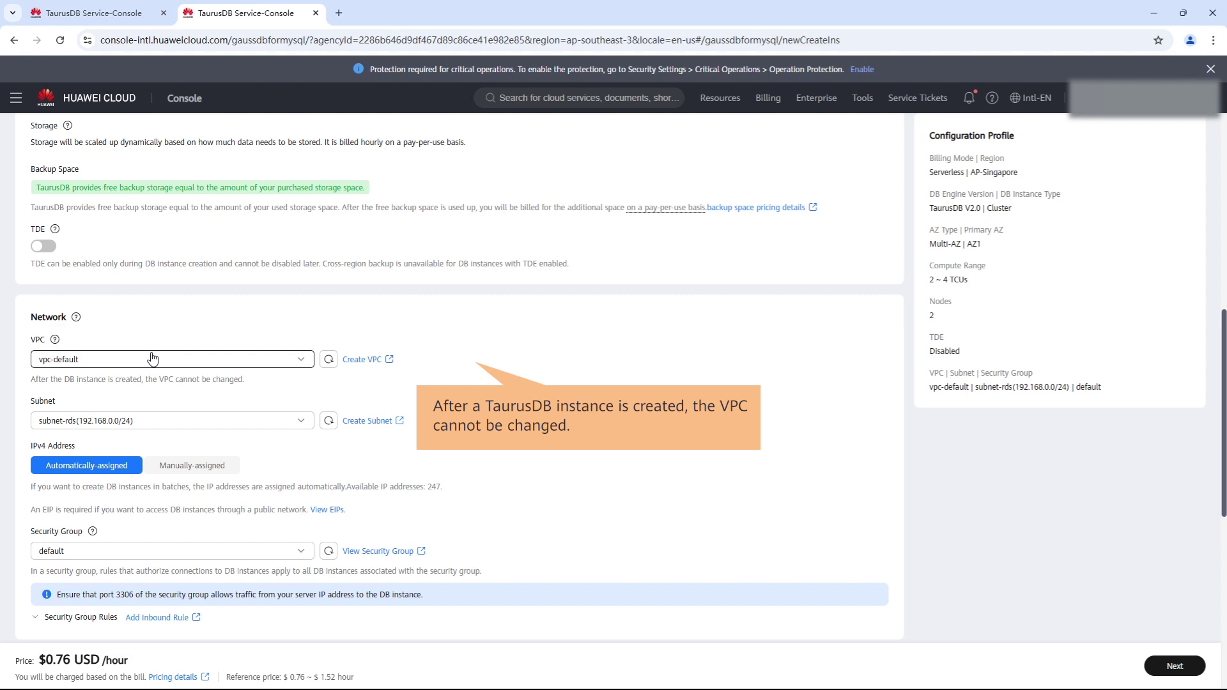
Enter the administrator password and confirm it.
{"action": "scroll", "coordinate": [152, 358], "scroll_direction": "down", "scroll_amount": 4}
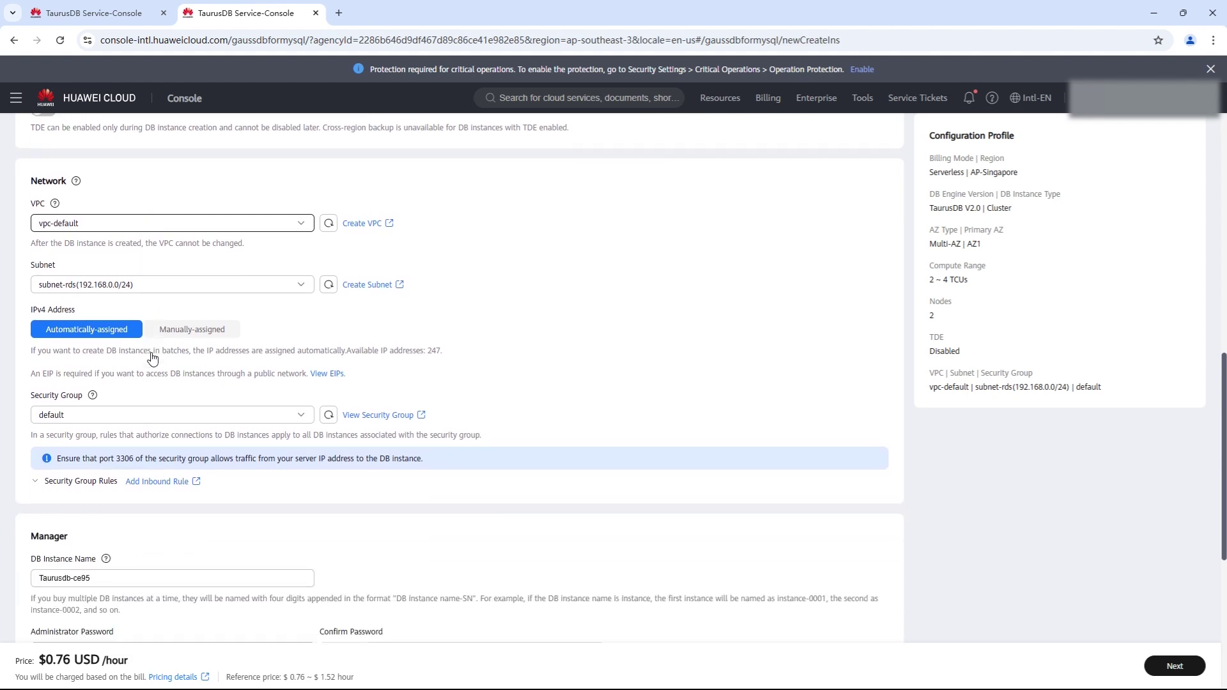
{"action": "scroll", "coordinate": [152, 358], "scroll_direction": "down", "scroll_amount": 3}
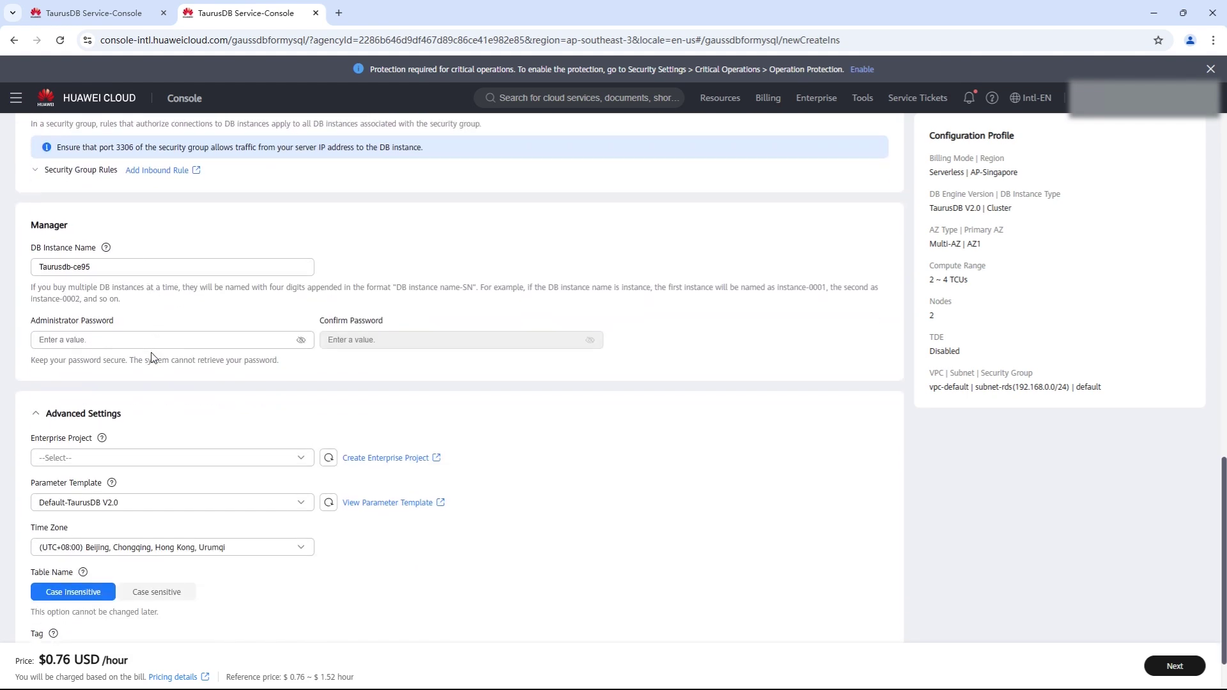
{"action": "left_click", "coordinate": [134, 339]}
{"action": "key", "text": "ctrl+v"}
{"action": "left_click", "coordinate": [408, 342]}
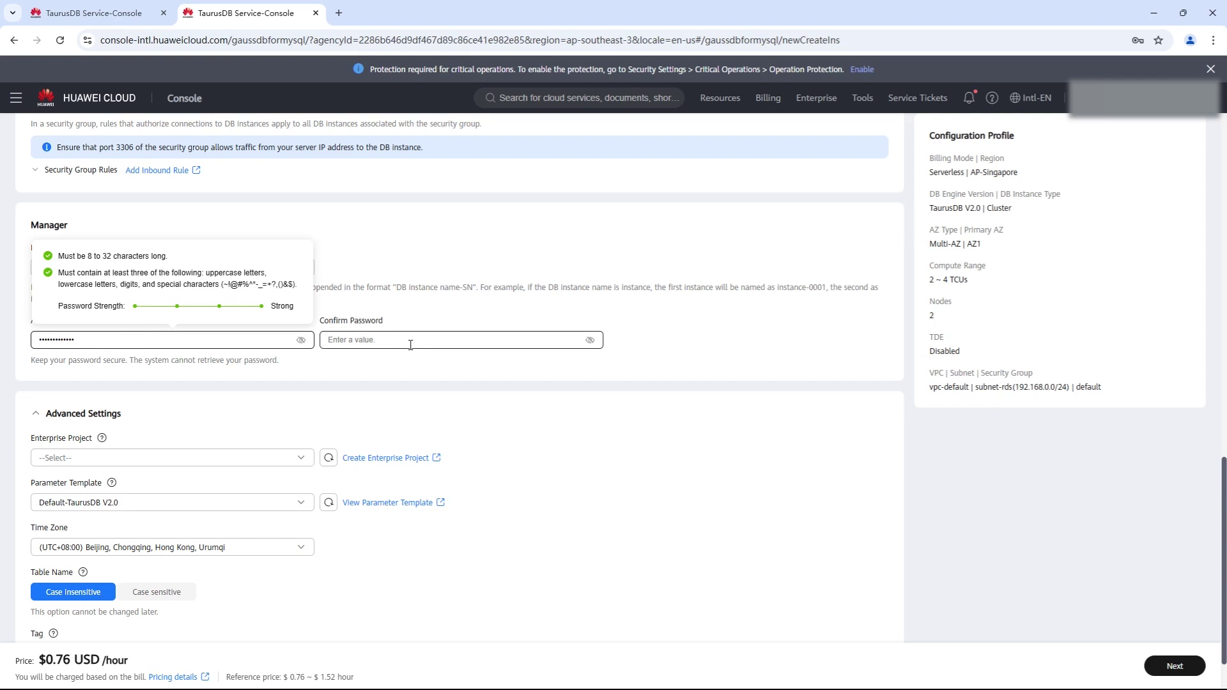
{"action": "key", "text": "ctrl+v"}
Assign the instance to the 'default' enterprise project.
{"action": "scroll", "coordinate": [339, 380], "scroll_direction": "down", "scroll_amount": 1}
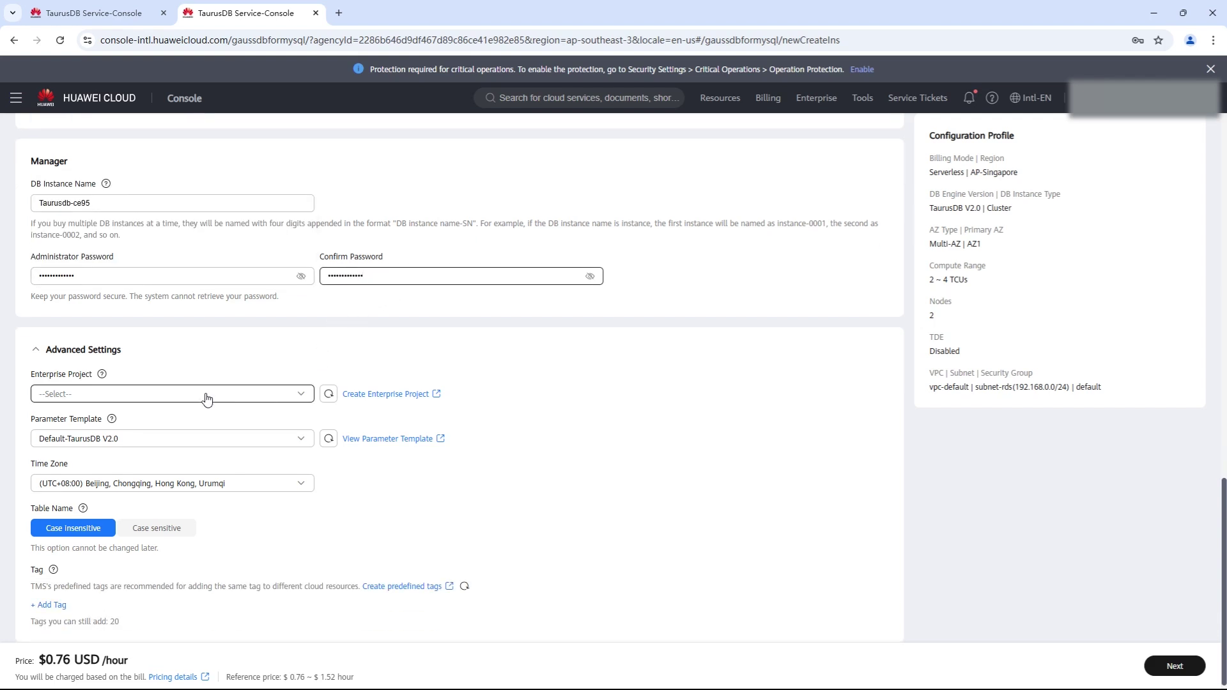
{"action": "left_click", "coordinate": [186, 397]}
{"action": "left_click", "coordinate": [96, 448]}
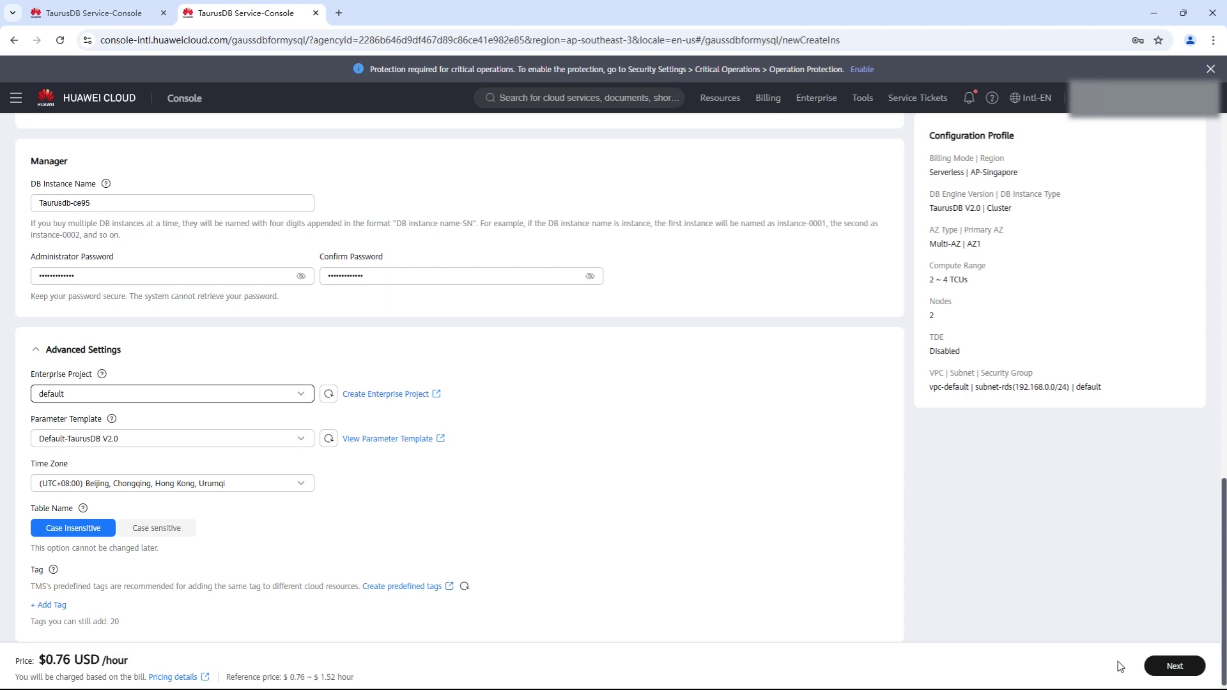
Review and submit the serverless Taurusdb-ce95 order, then view it in the instance list.
{"action": "left_click", "coordinate": [1176, 667]}
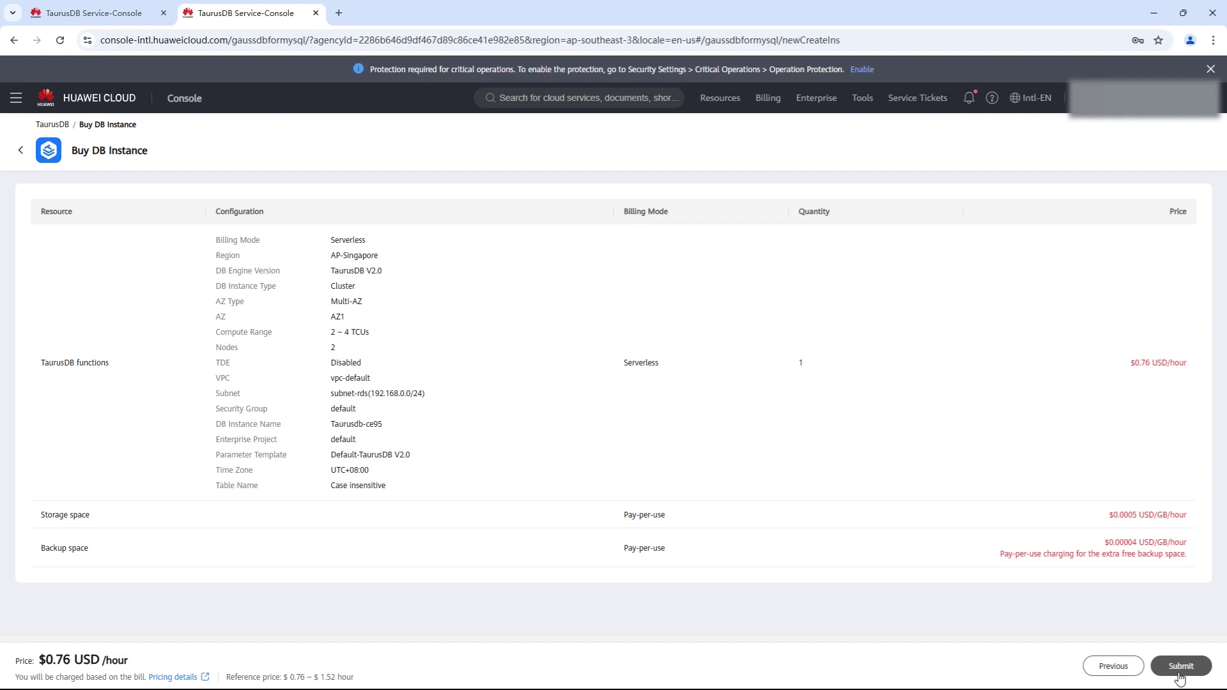
{"action": "left_click", "coordinate": [1180, 676]}
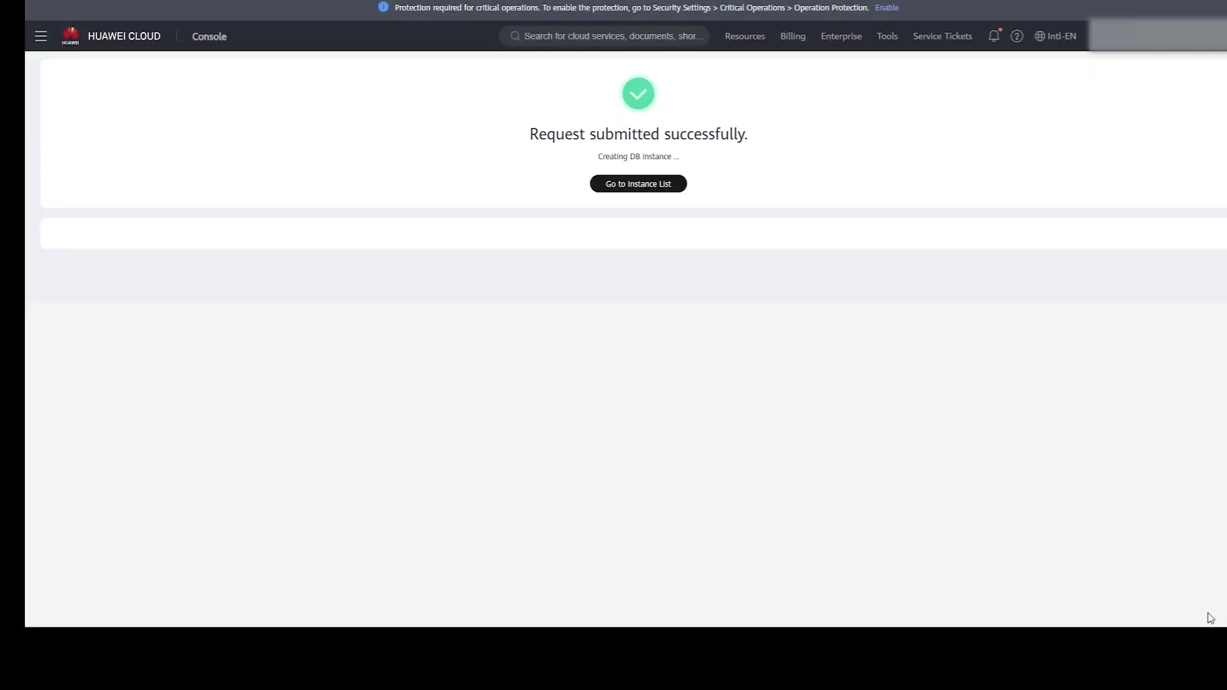
{"action": "left_click", "coordinate": [641, 185]}
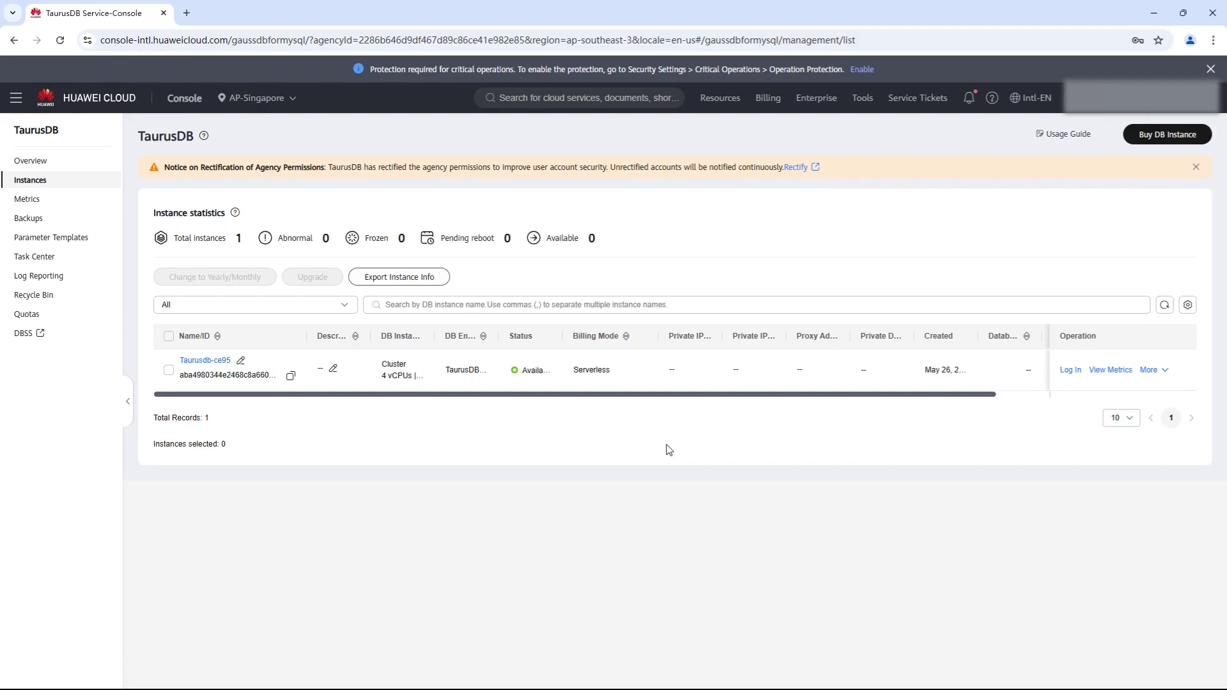
Log in to Taurusdb-ce95 in DAS as root, remembering the password after a successful connection test.
{"action": "left_click", "coordinate": [1071, 371]}
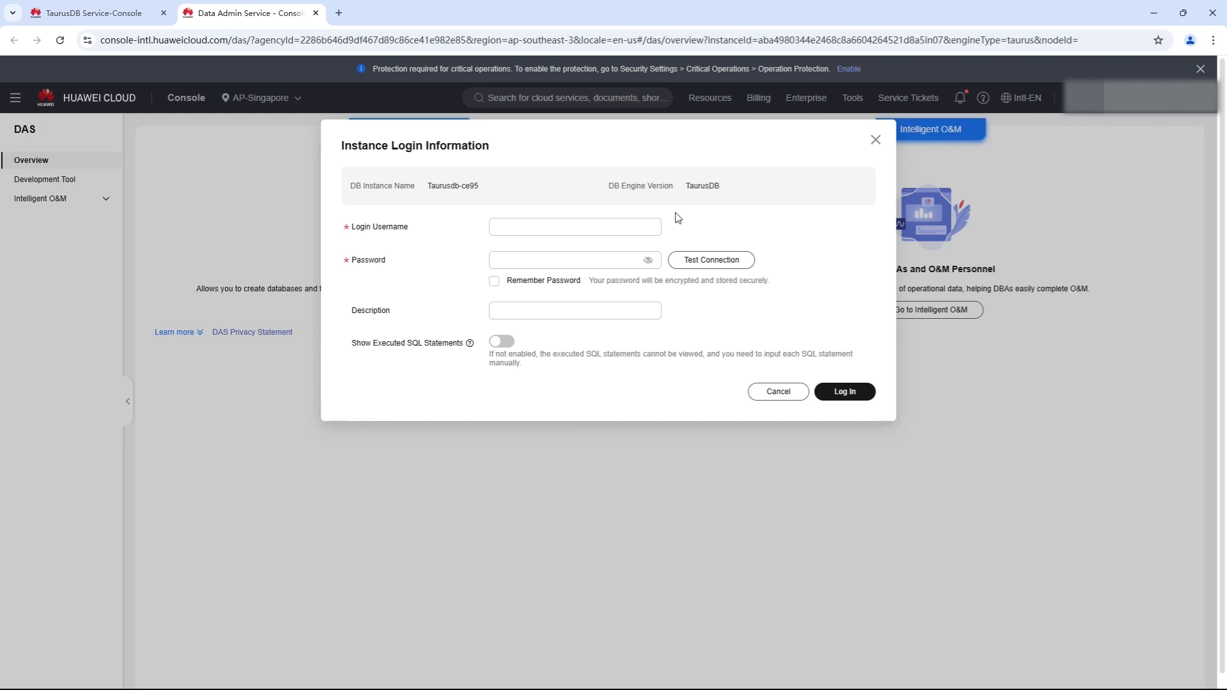
{"action": "left_click", "coordinate": [591, 225]}
{"action": "type", "text": "root"}
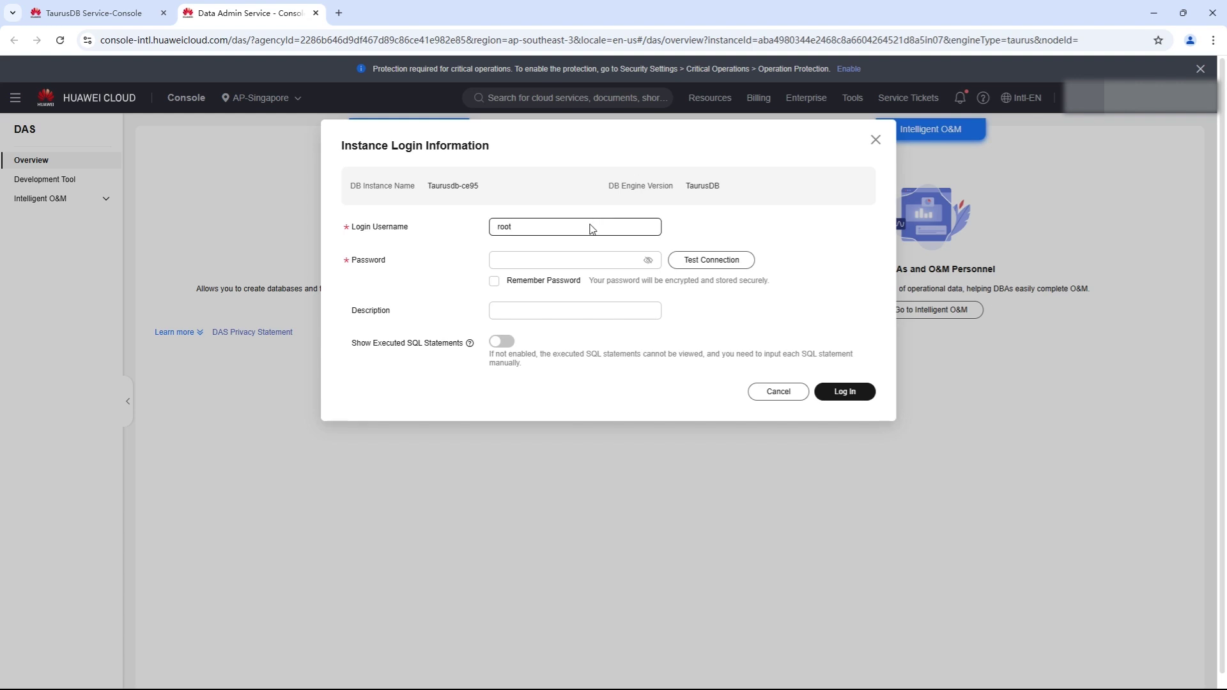
{"action": "left_click", "coordinate": [604, 262]}
{"action": "key", "text": "ctrl+v"}
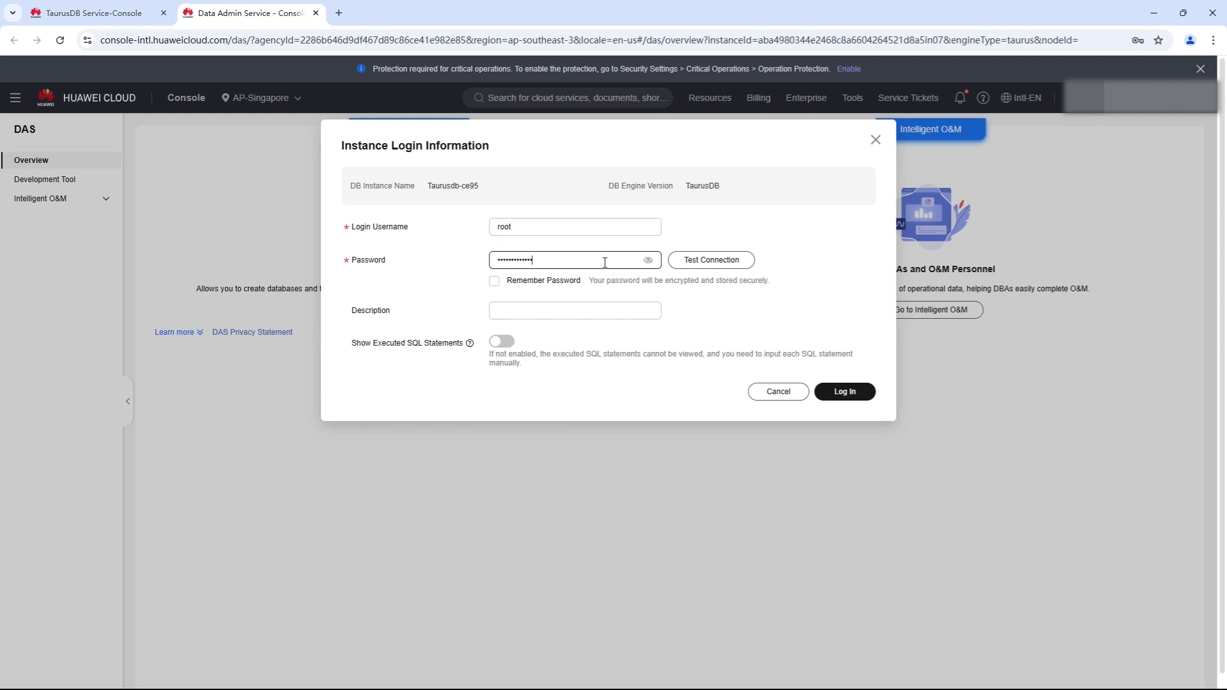
{"action": "left_click", "coordinate": [494, 281]}
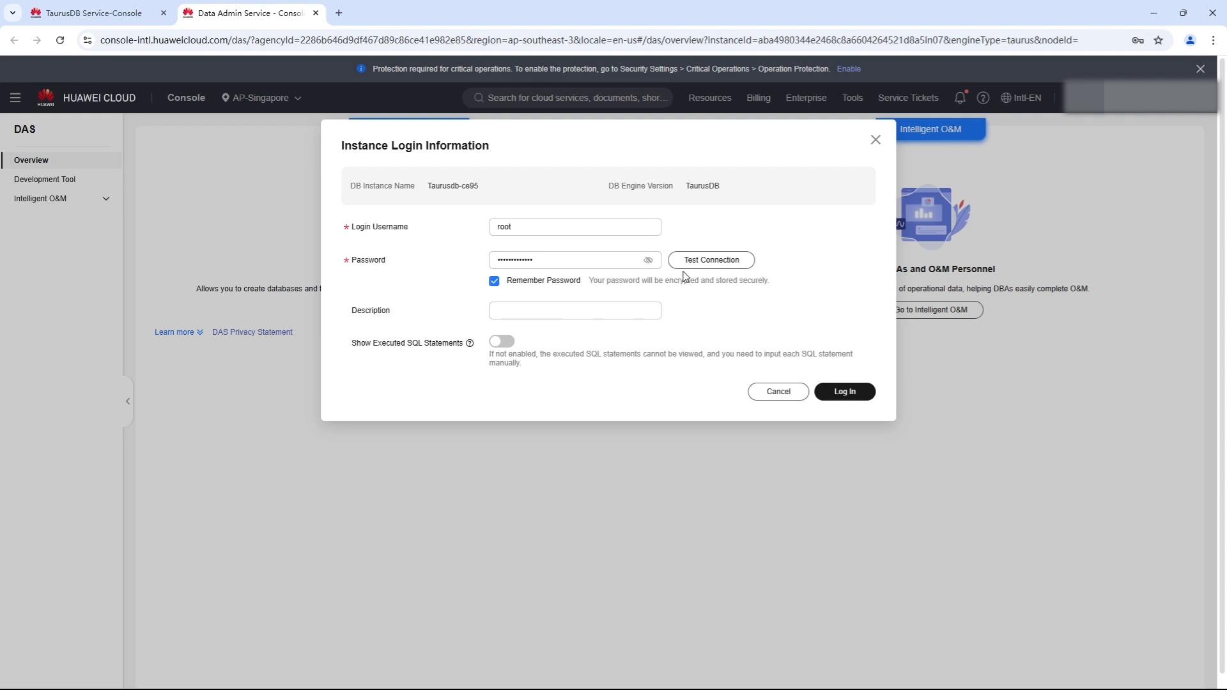
{"action": "left_click", "coordinate": [703, 261]}
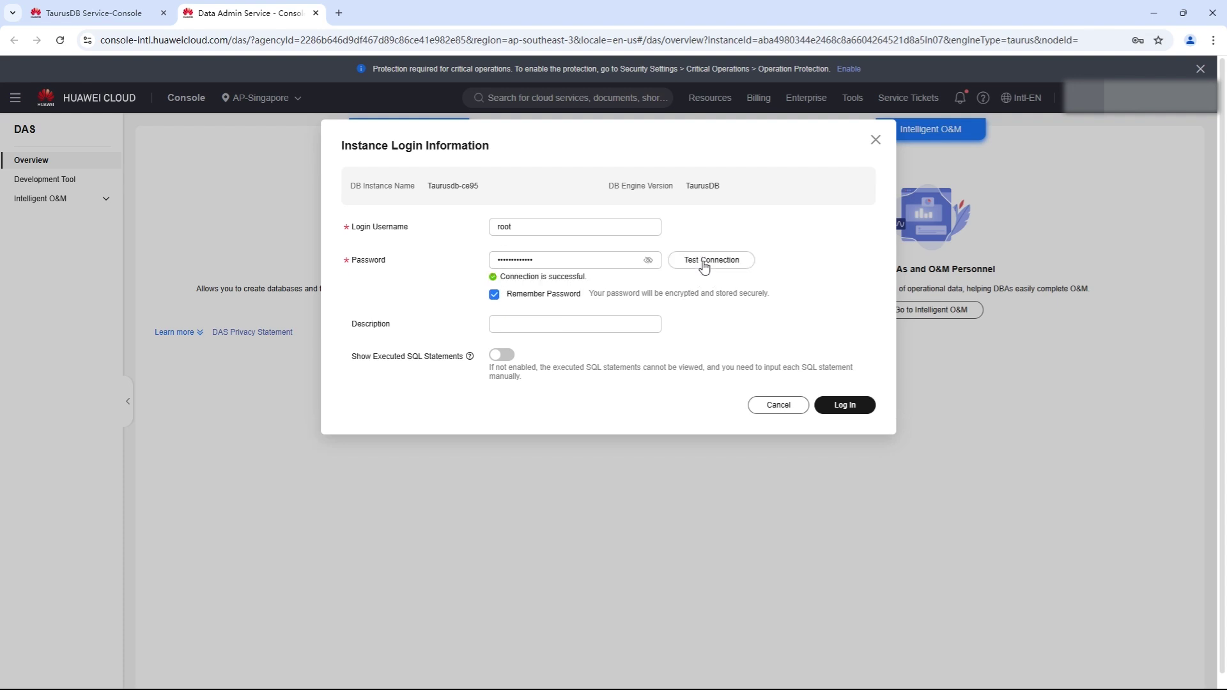
{"action": "left_click", "coordinate": [841, 409]}
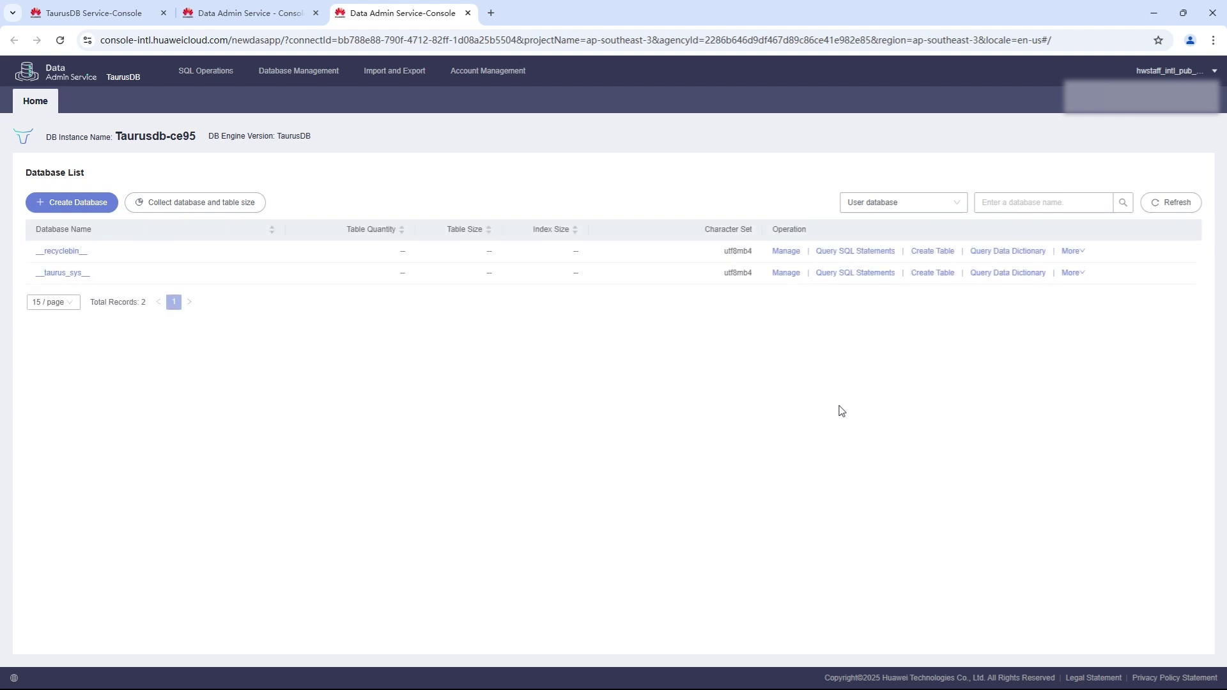
Create the utf8 database 'test' and open its Create Table page.
{"action": "left_click", "coordinate": [91, 207]}
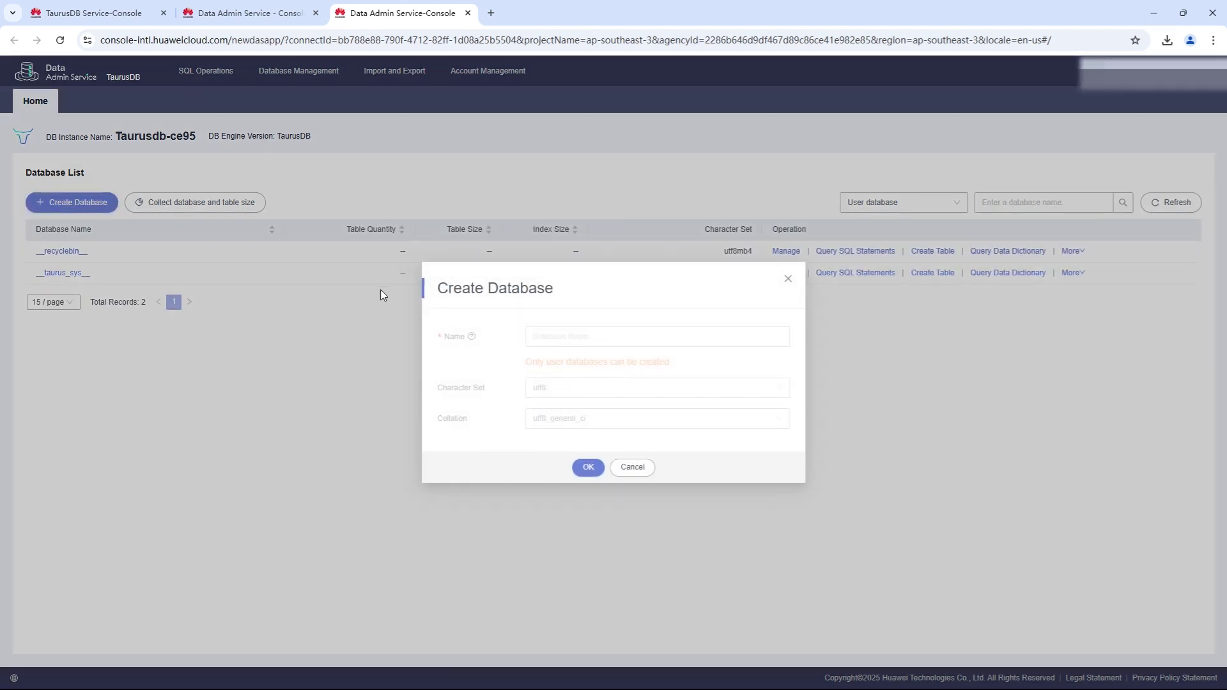
{"action": "left_click", "coordinate": [572, 334]}
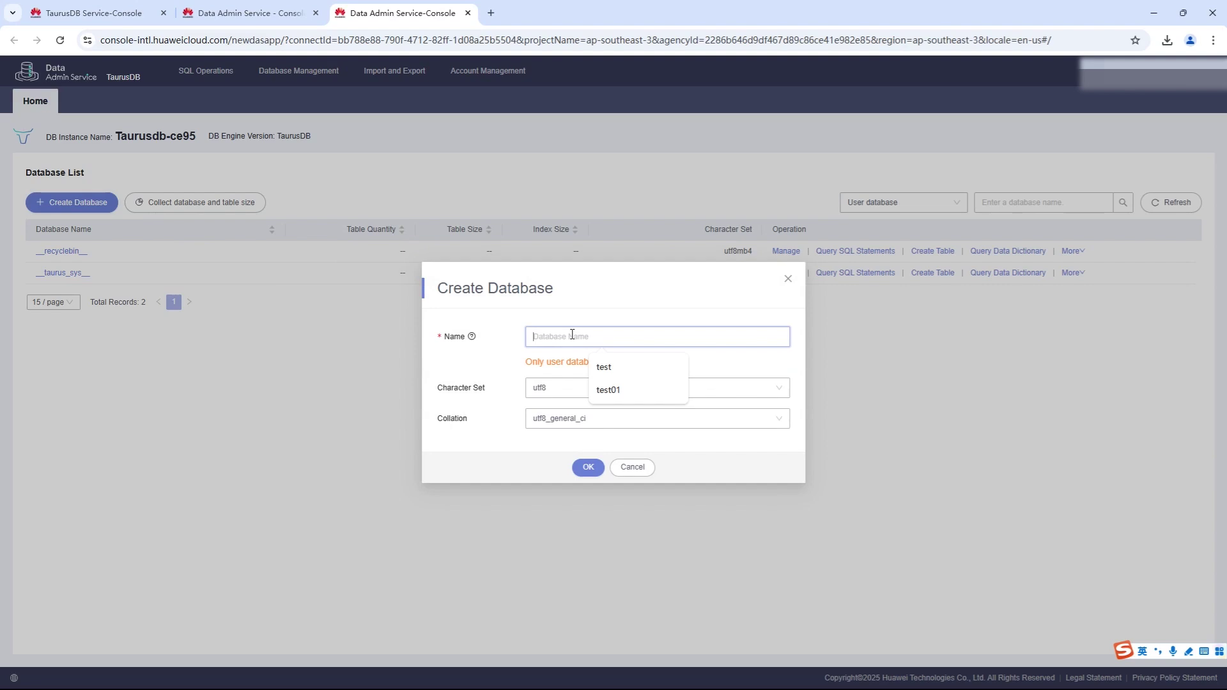
{"action": "left_click", "coordinate": [598, 365]}
{"action": "left_click", "coordinate": [588, 467]}
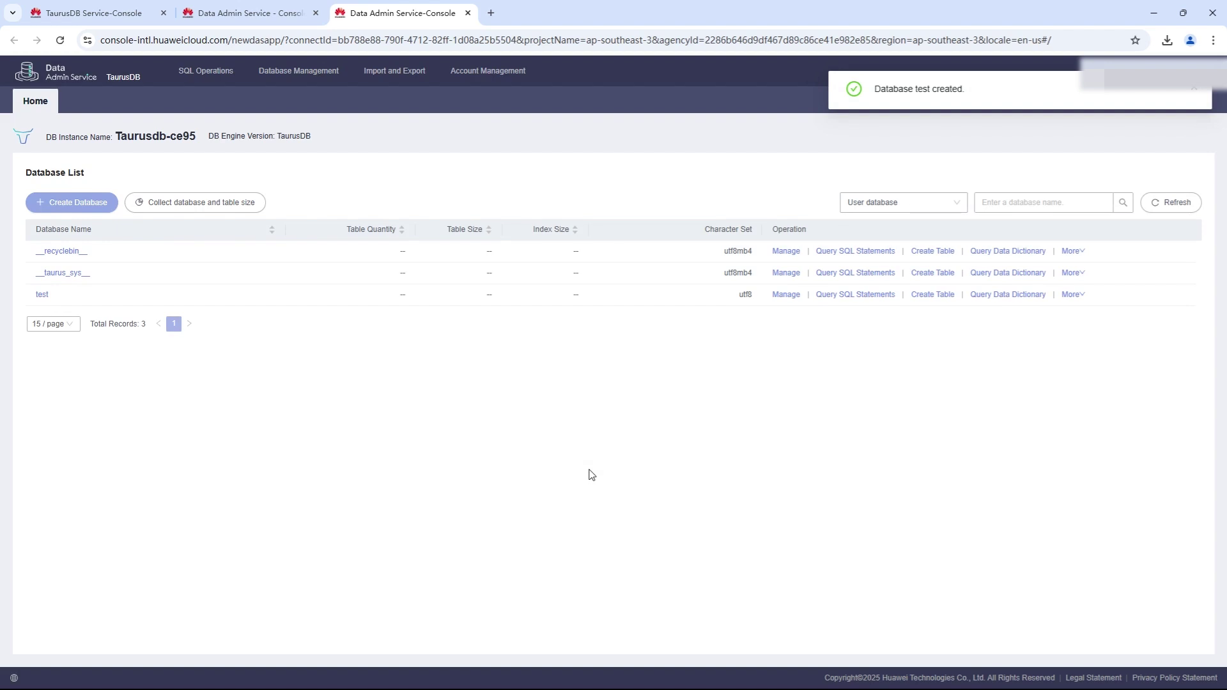
{"action": "left_click", "coordinate": [930, 296]}
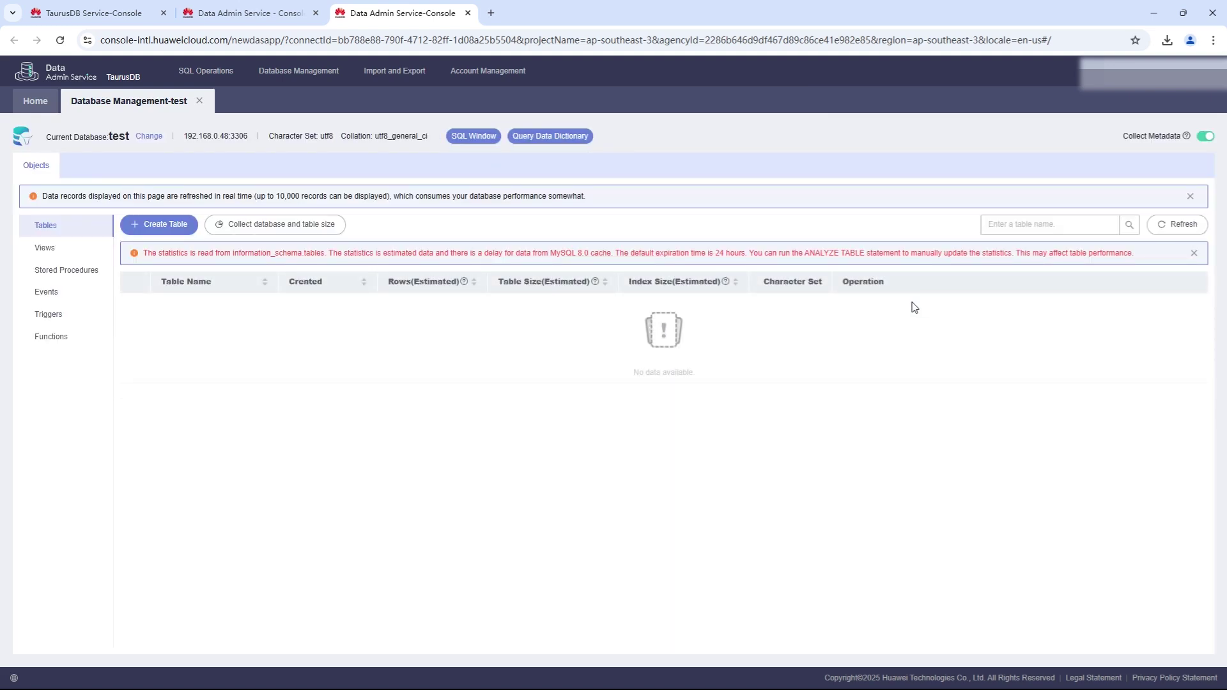
Name the new table 'table1' and continue to the column definitions.
{"action": "left_click", "coordinate": [163, 230]}
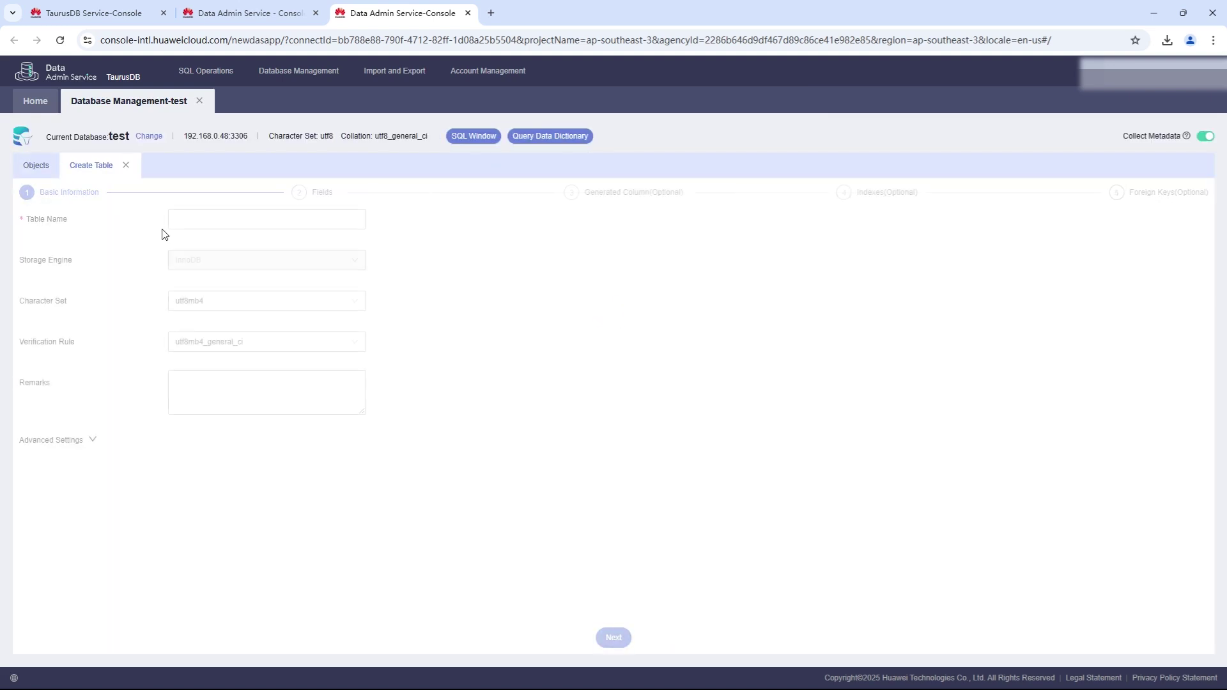
{"action": "left_click", "coordinate": [203, 223]}
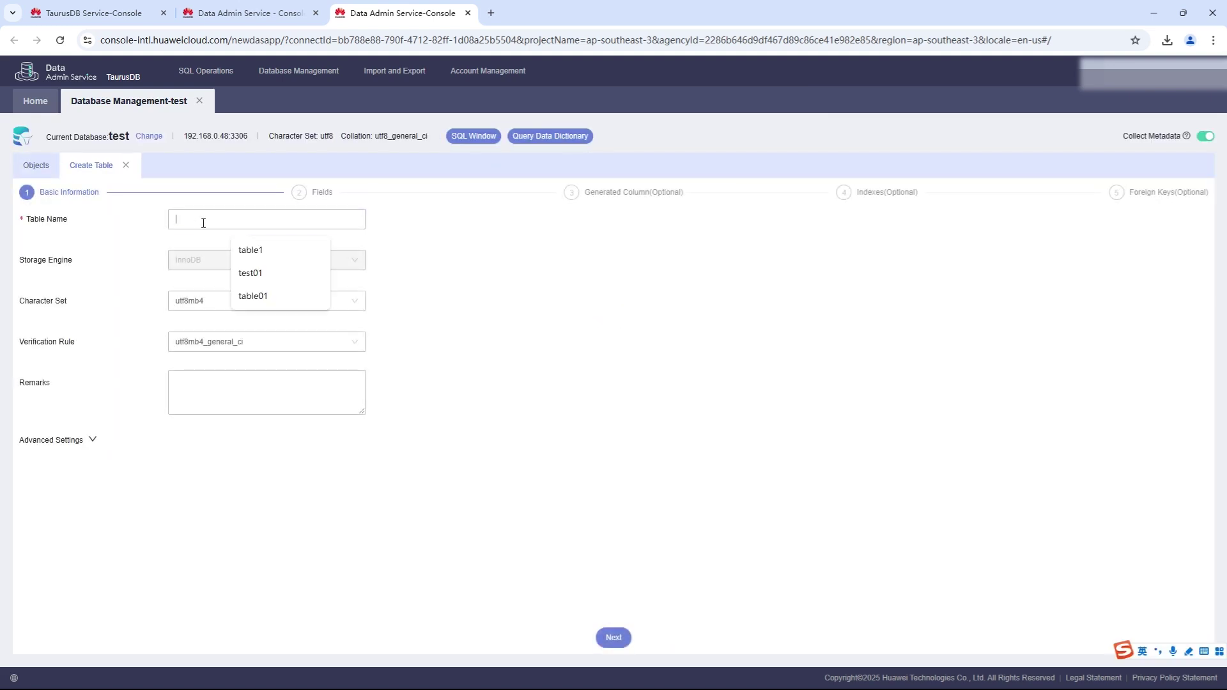
{"action": "left_click", "coordinate": [252, 251]}
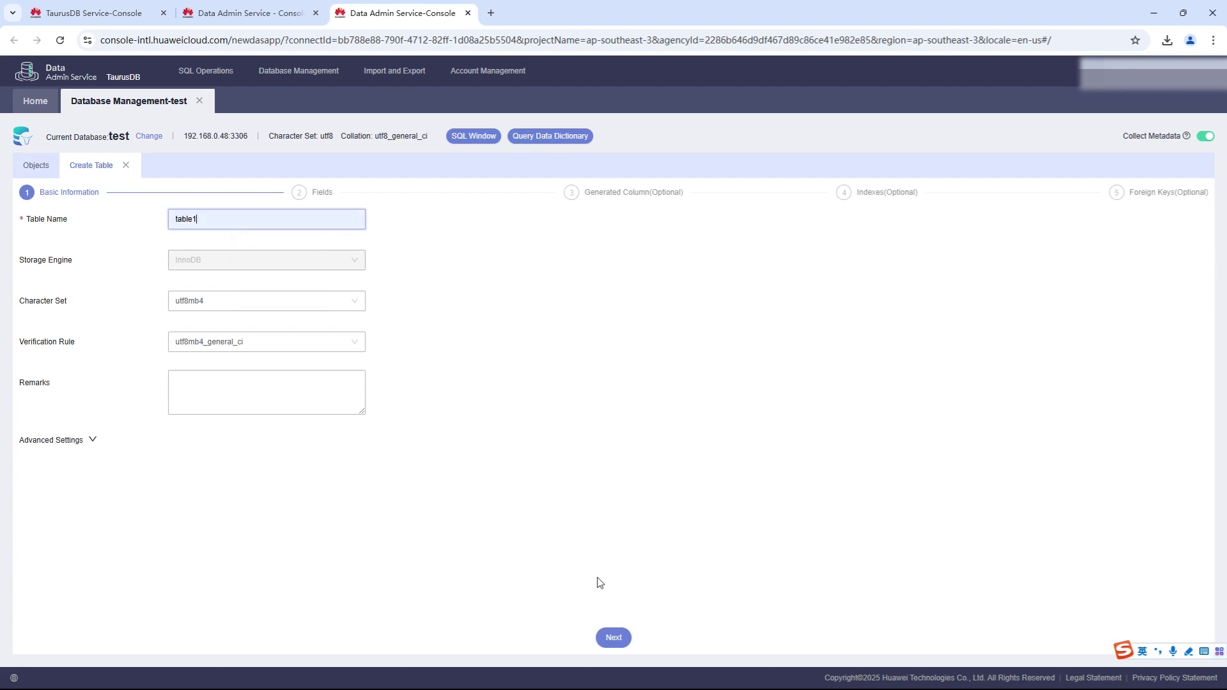
{"action": "left_click", "coordinate": [614, 638]}
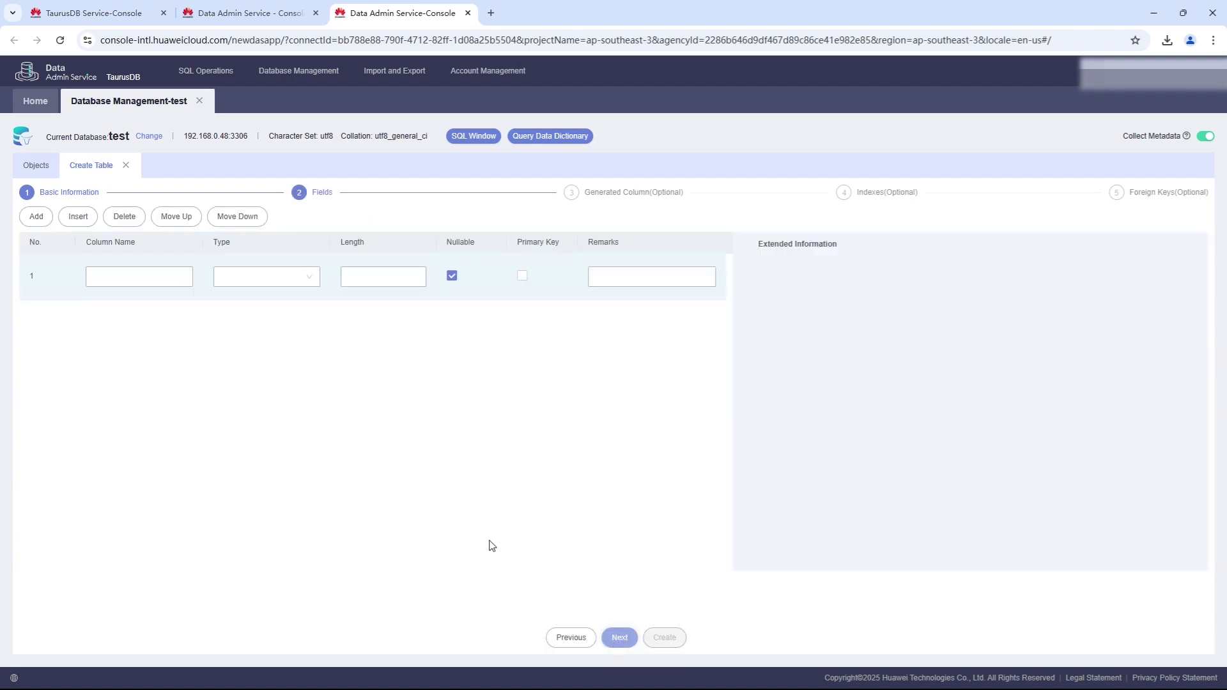
Define column 'id' as an integer with length 32.
{"action": "left_click", "coordinate": [129, 274]}
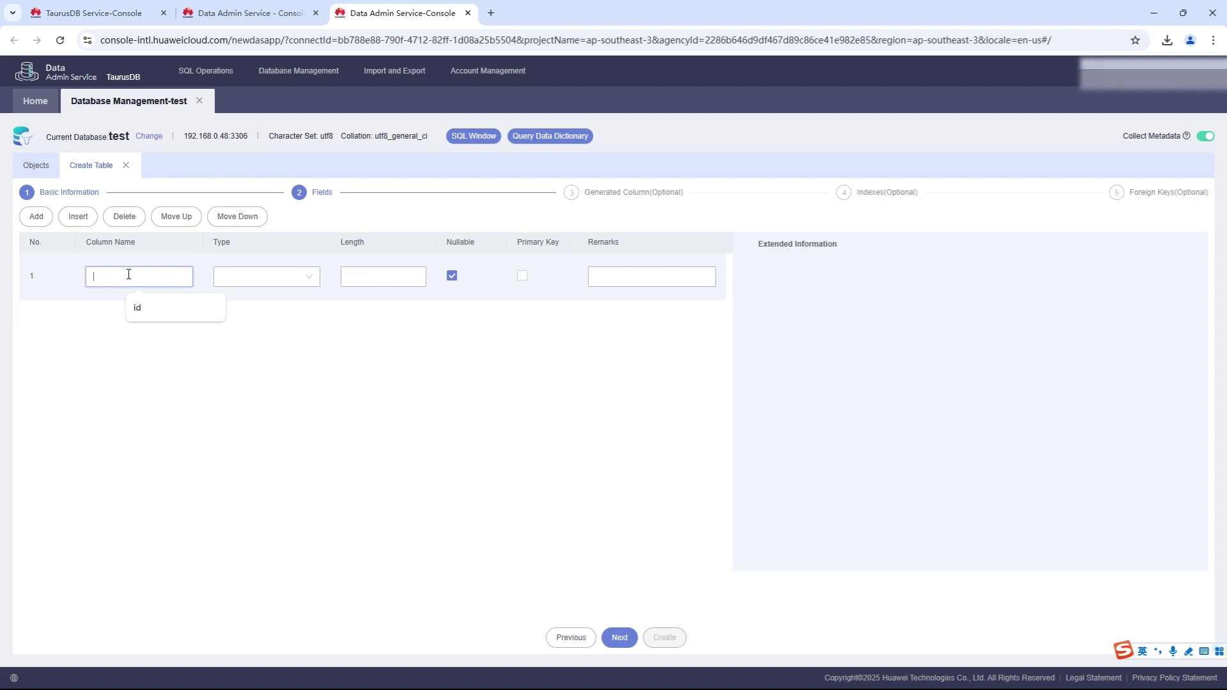
{"action": "left_click", "coordinate": [150, 308]}
{"action": "left_click", "coordinate": [259, 277]}
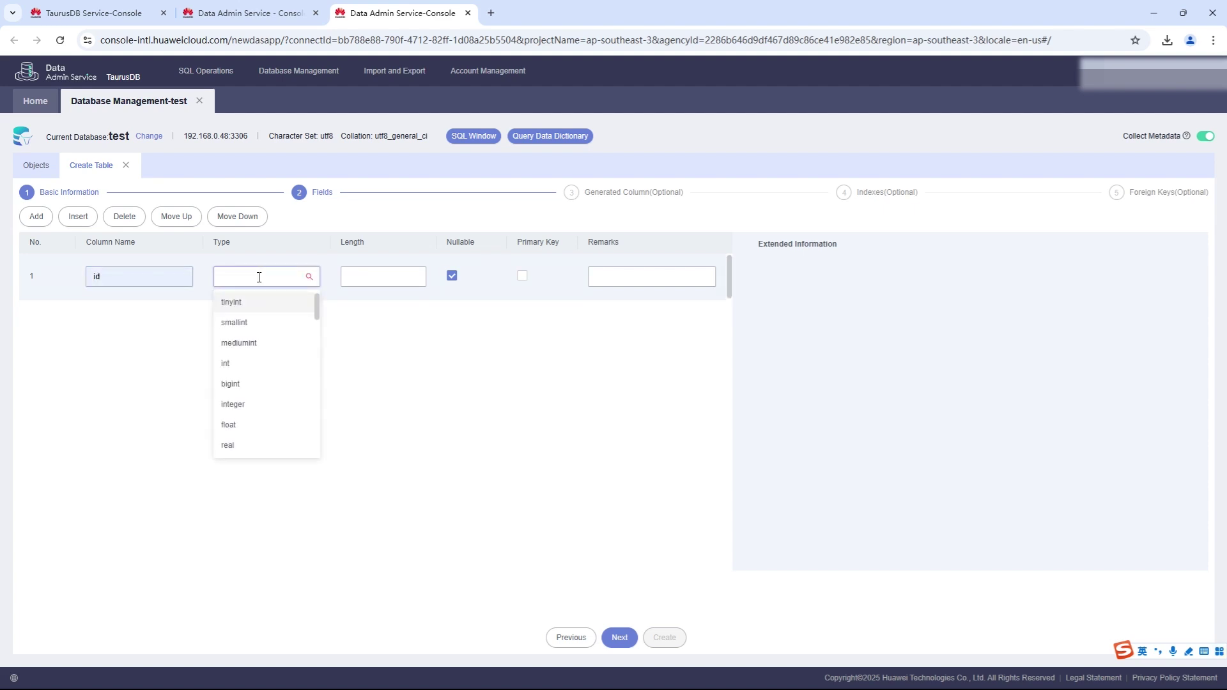
{"action": "type", "text": "int"}
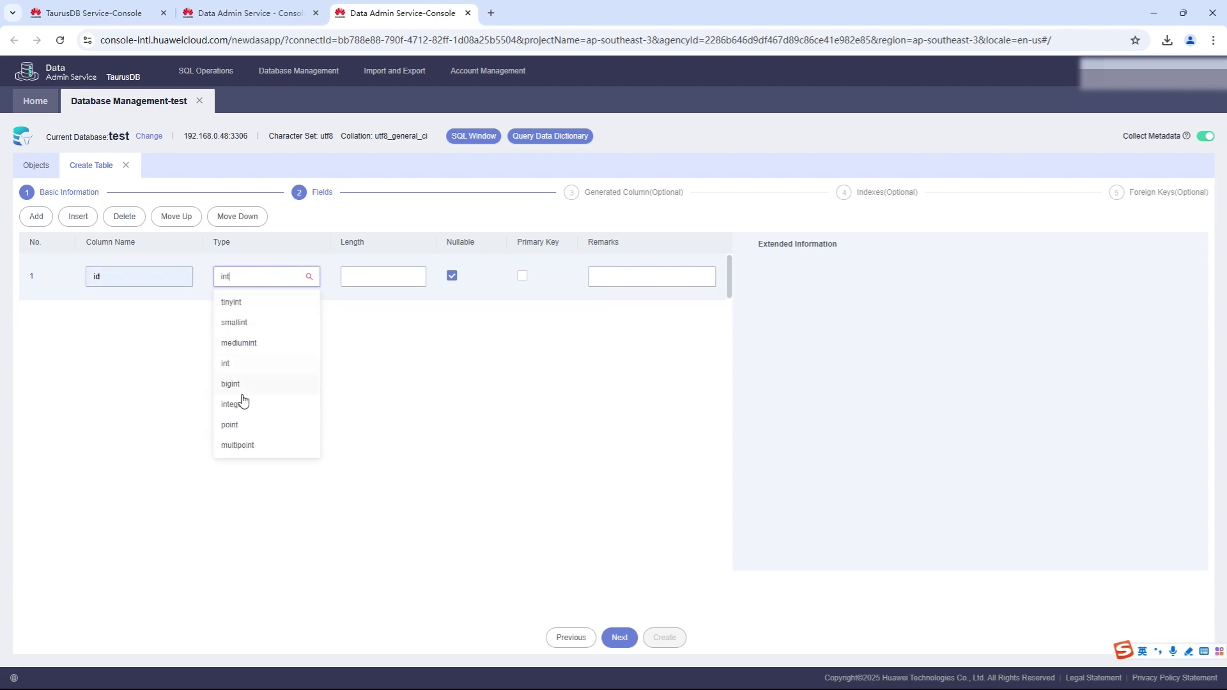
{"action": "left_click", "coordinate": [240, 404]}
{"action": "left_click", "coordinate": [396, 277]}
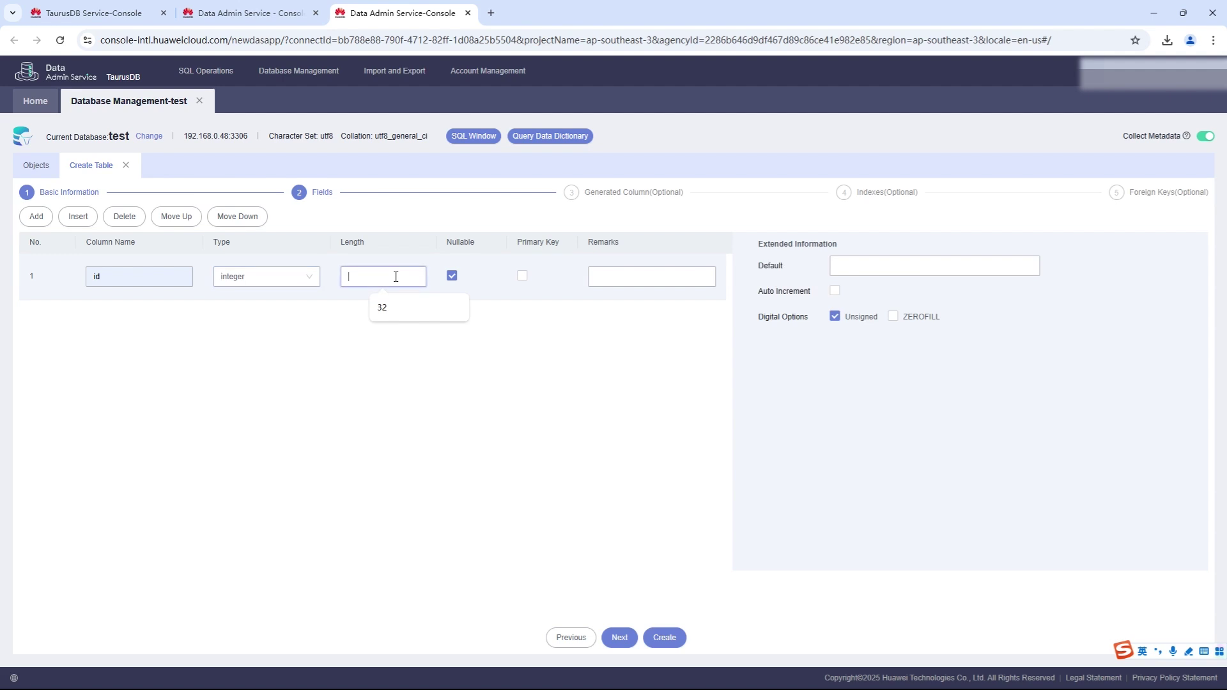
{"action": "left_click", "coordinate": [384, 307]}
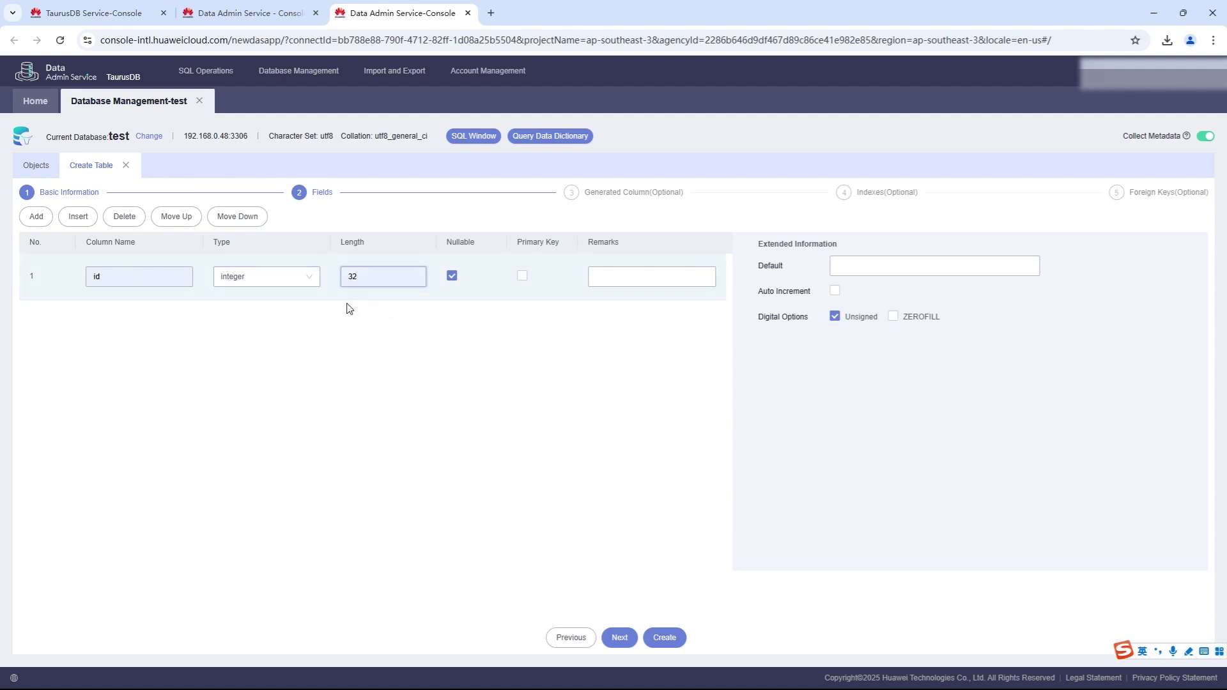
Add column 'name' as an integer with length 32 and preview the CREATE TABLE SQL.
{"action": "left_click", "coordinate": [38, 221]}
{"action": "left_click", "coordinate": [129, 323]}
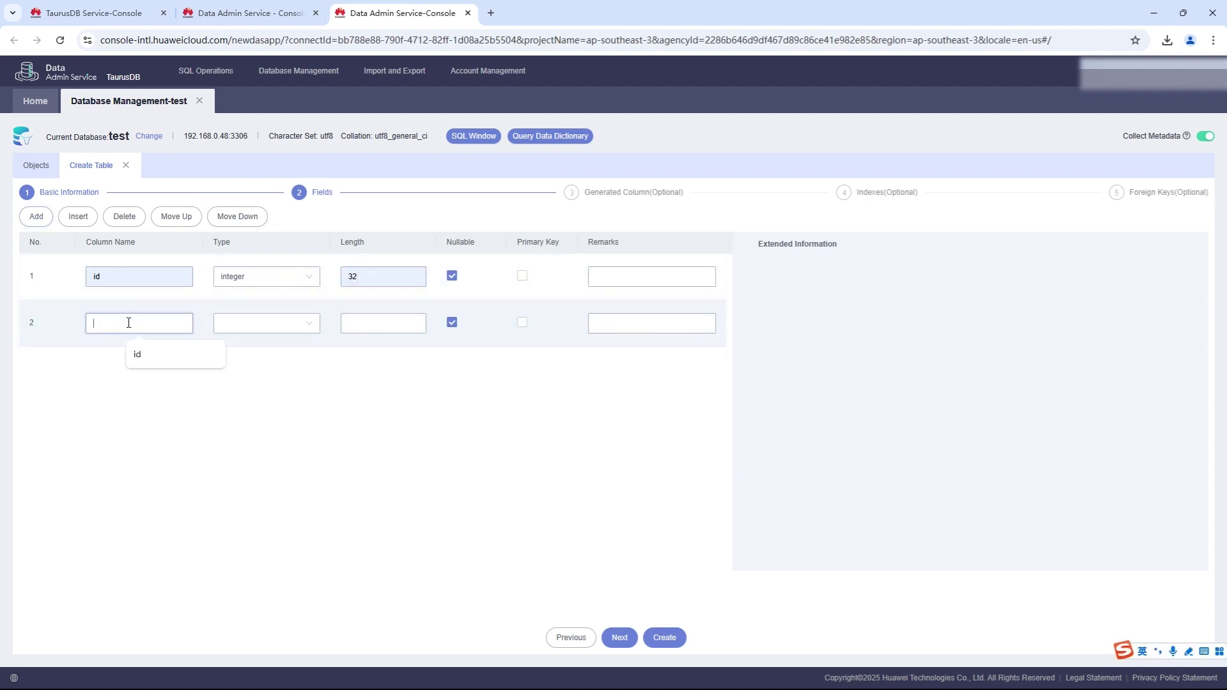
{"action": "type", "text": "name"}
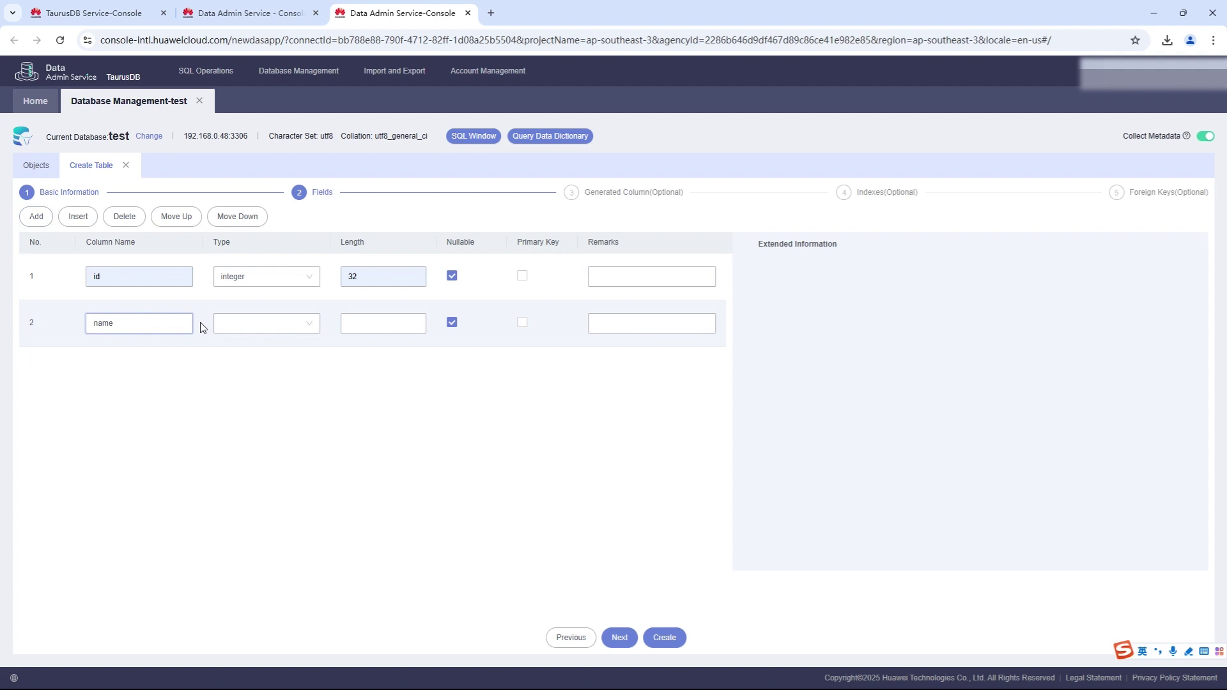
{"action": "left_click", "coordinate": [265, 321]}
{"action": "type", "text": "int"}
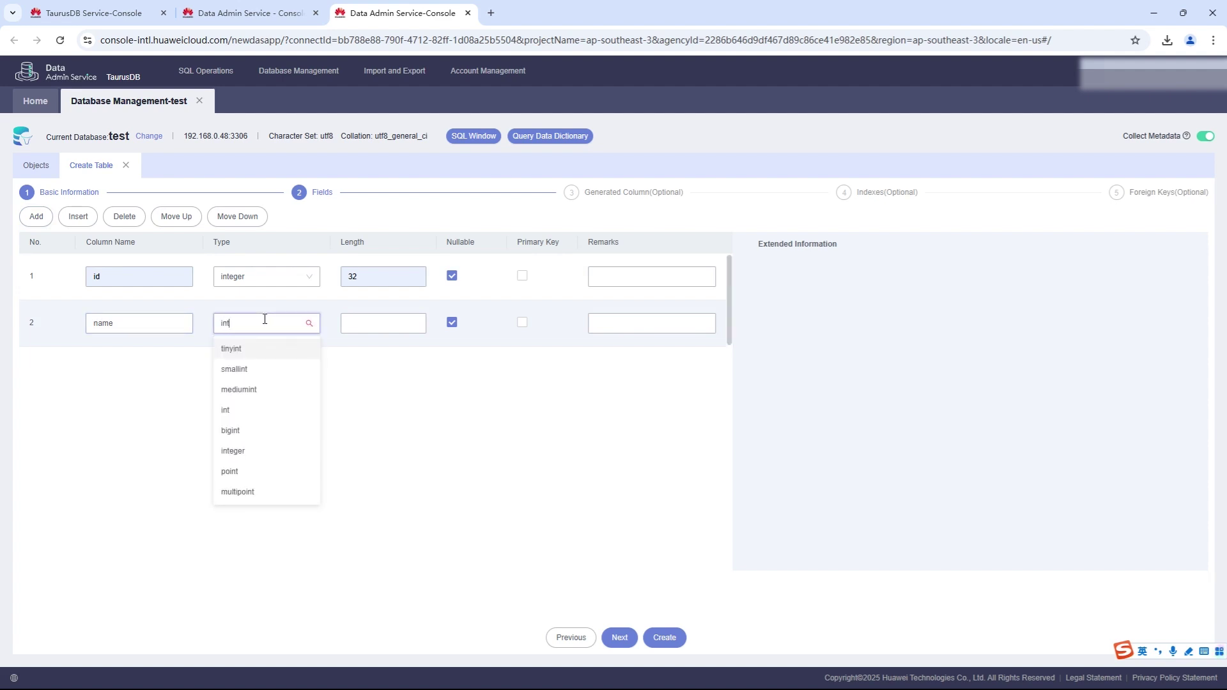
{"action": "left_click", "coordinate": [263, 451]}
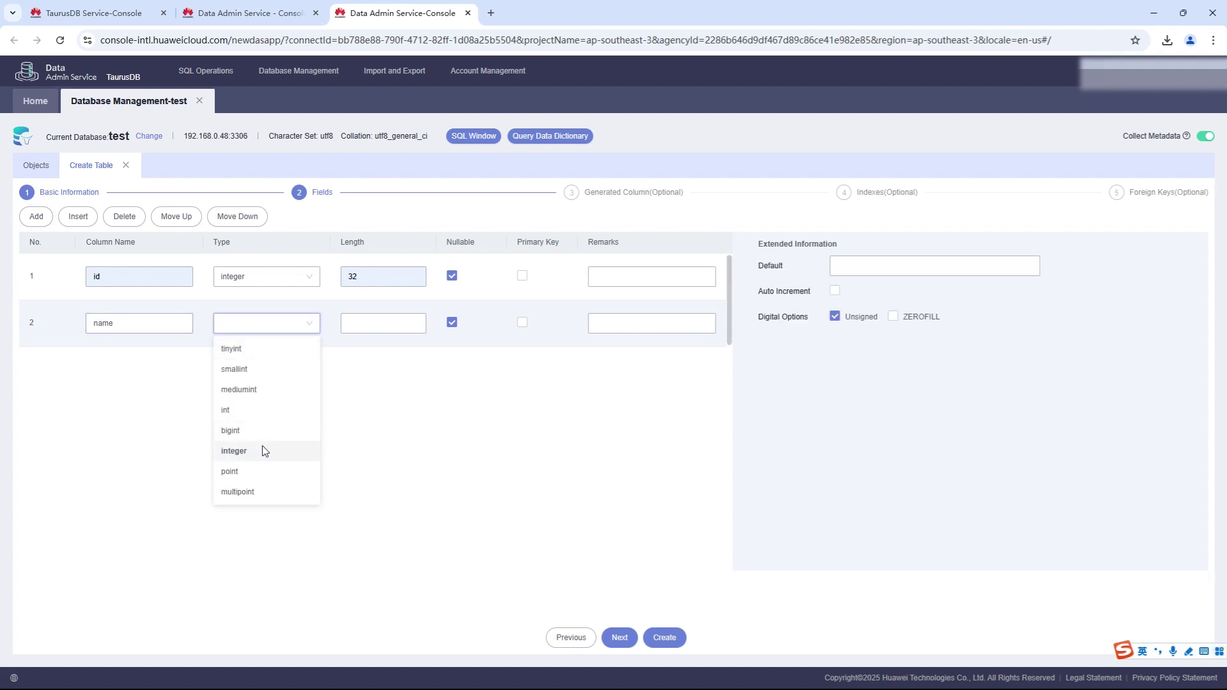
{"action": "left_click", "coordinate": [380, 323]}
{"action": "left_click", "coordinate": [383, 355]}
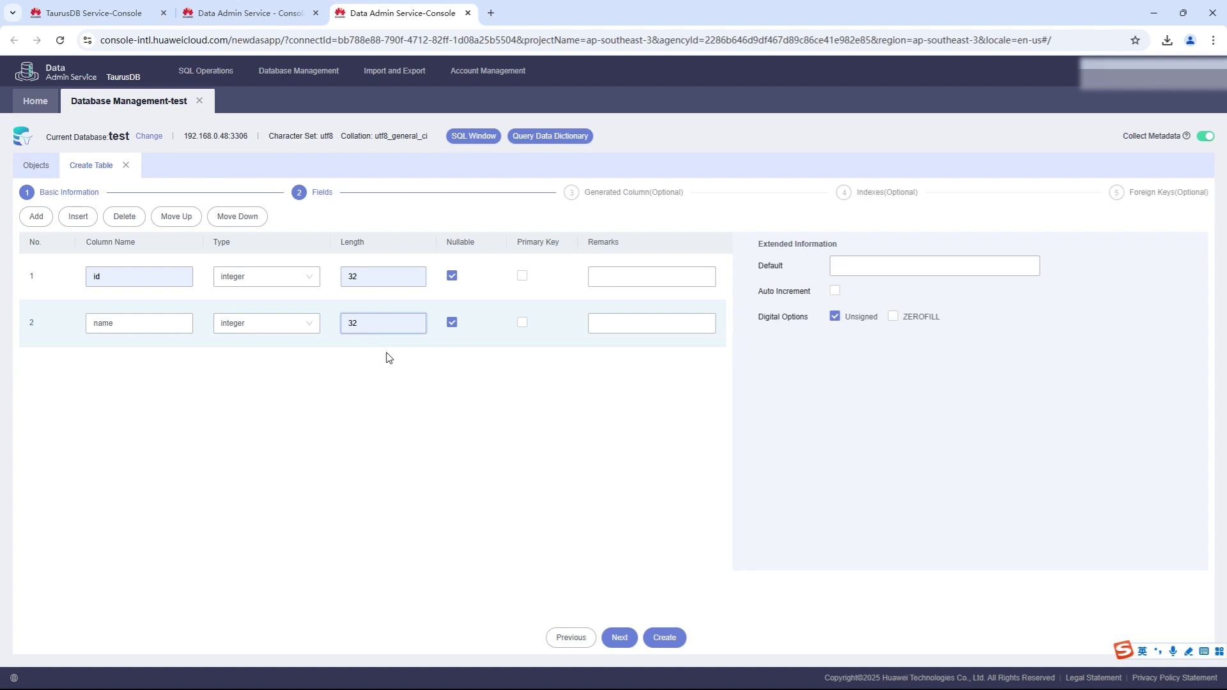
{"action": "left_click", "coordinate": [661, 646]}
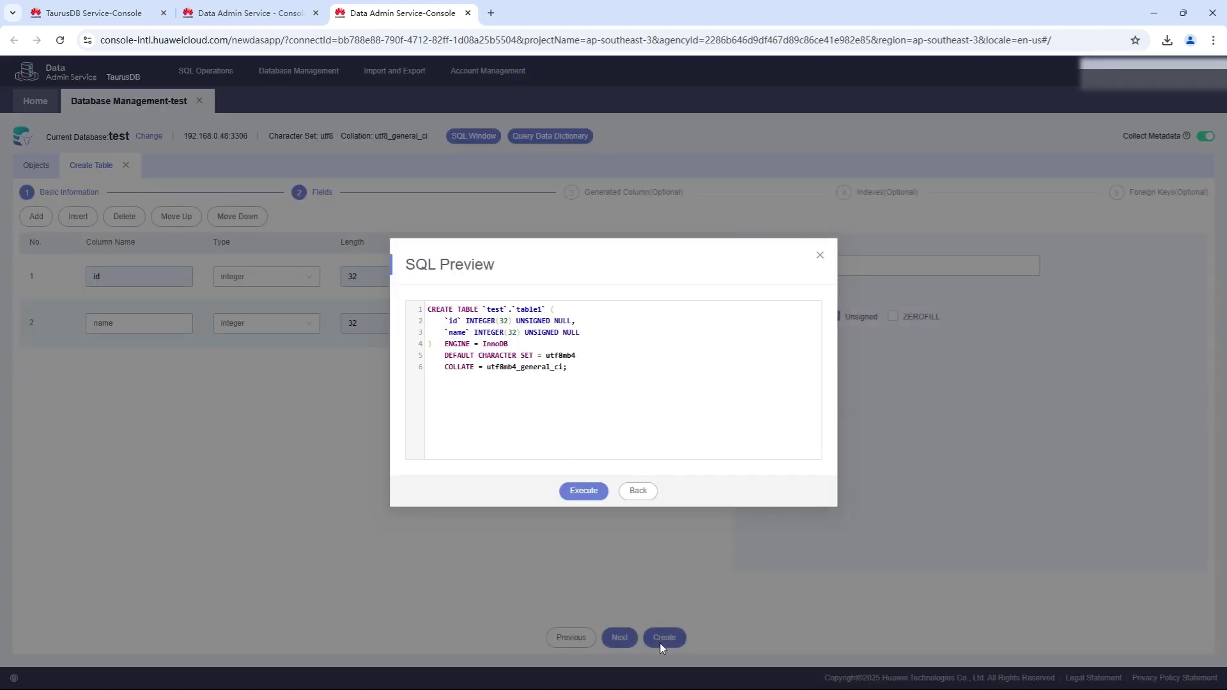
Execute the CREATE TABLE statement for table1 and open a SQL query window on it.
{"action": "left_click", "coordinate": [582, 492]}
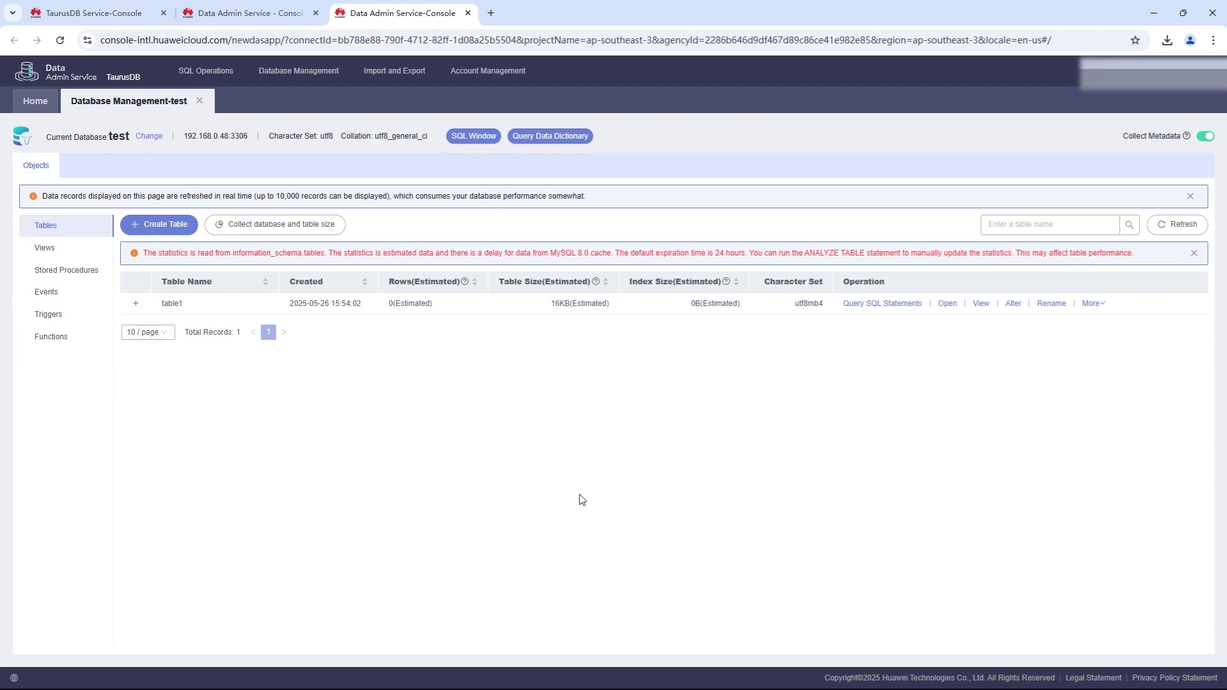
{"action": "left_click", "coordinate": [873, 306]}
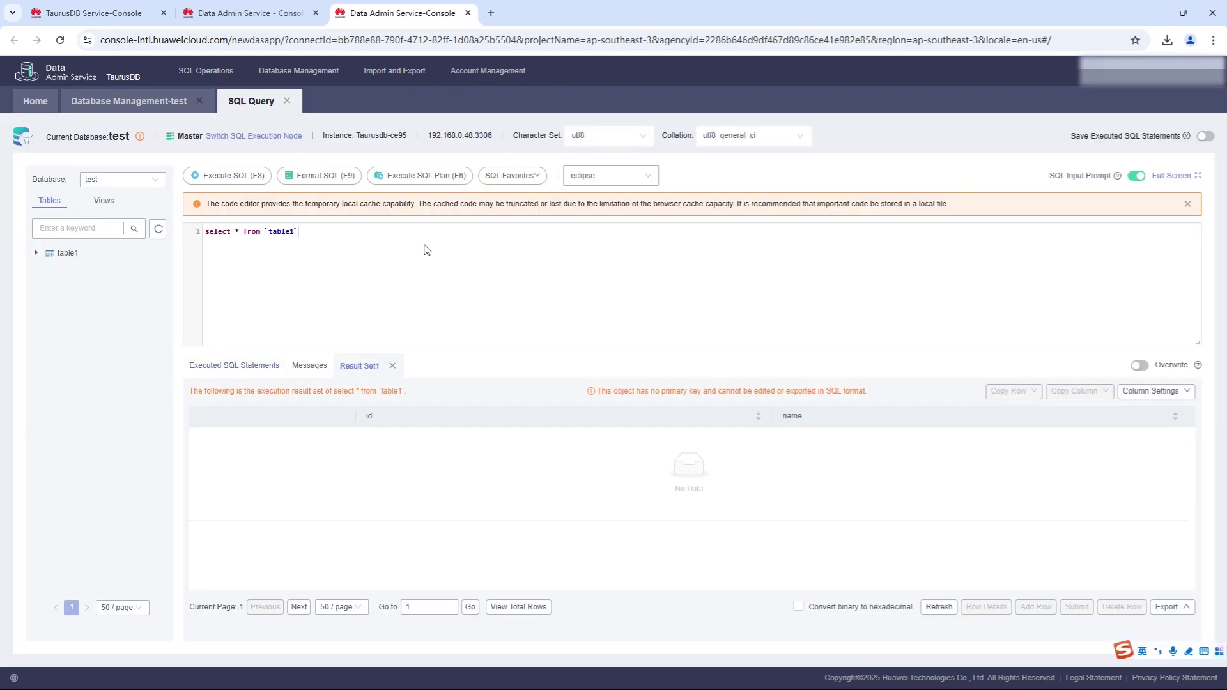
Insert rows with ids 1 and 2 into table1, then run select * from table1.
{"action": "key", "text": "ctrl+a"}
{"action": "key", "text": "BackSpace"}
{"action": "type", "text": "insert into table1(id,name) values(1,'sam'); insert into table1(id,name) values(2,'cidy'); select * from table1;"}
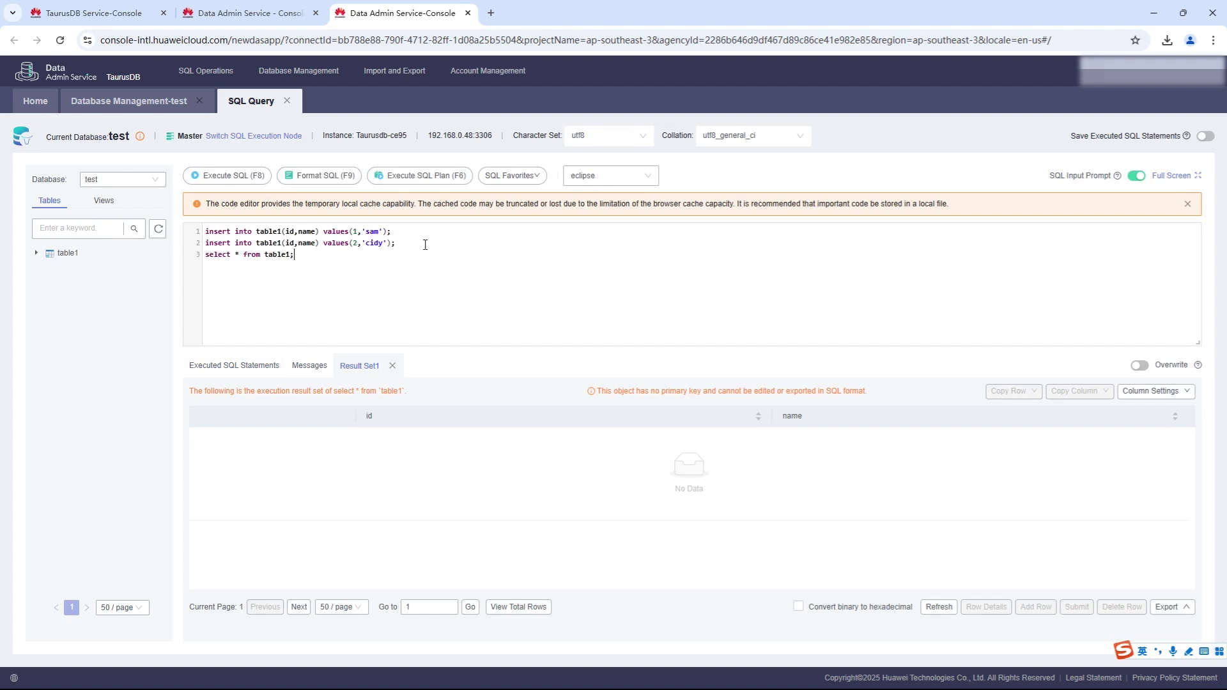
{"action": "left_click_drag", "start_coordinate": [407, 241], "coordinate": [204, 232]}
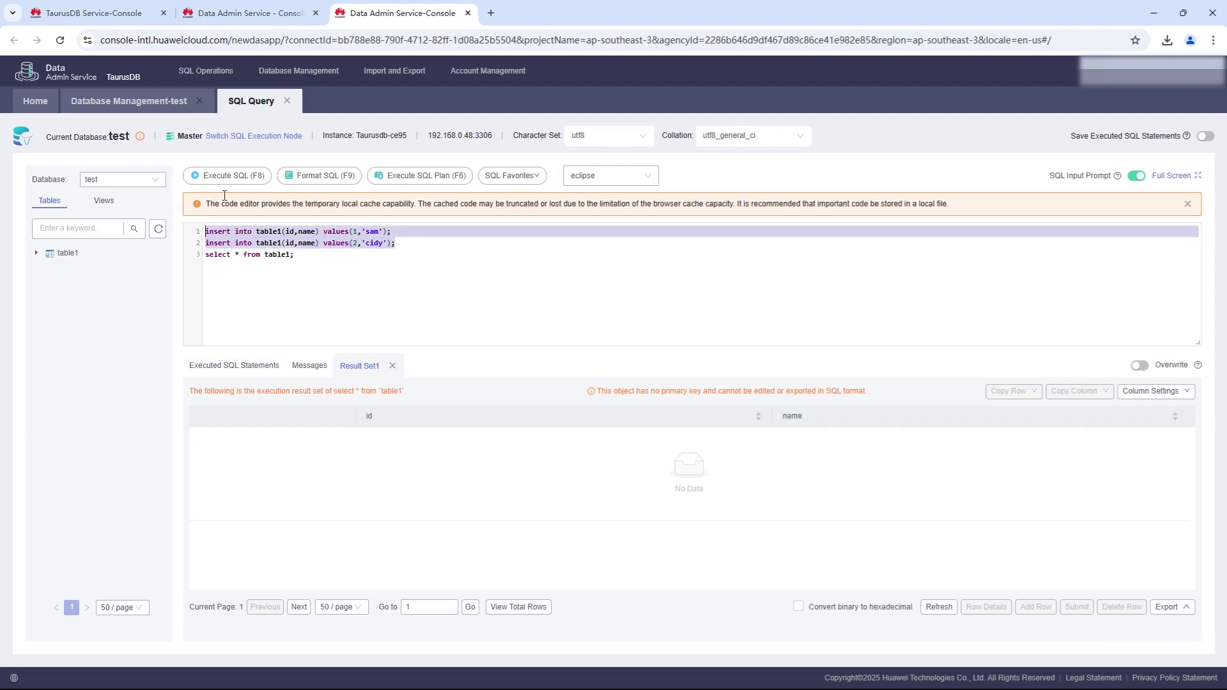
{"action": "left_click", "coordinate": [234, 178]}
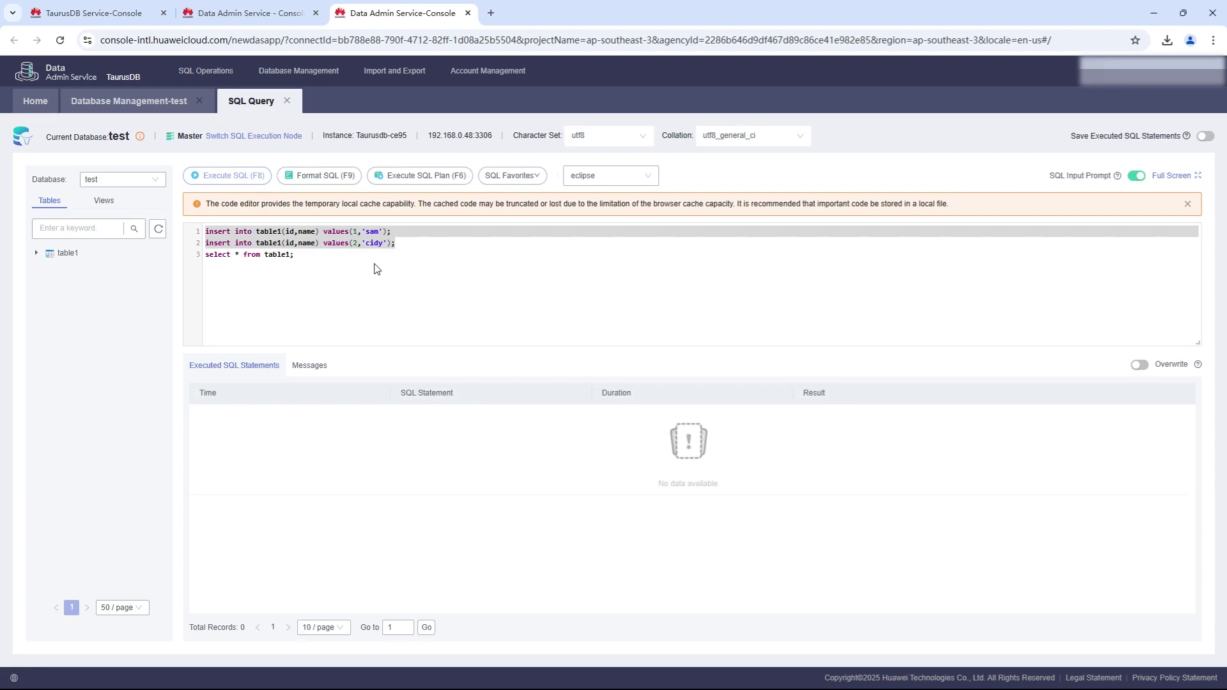
{"action": "left_click_drag", "start_coordinate": [295, 255], "coordinate": [194, 259]}
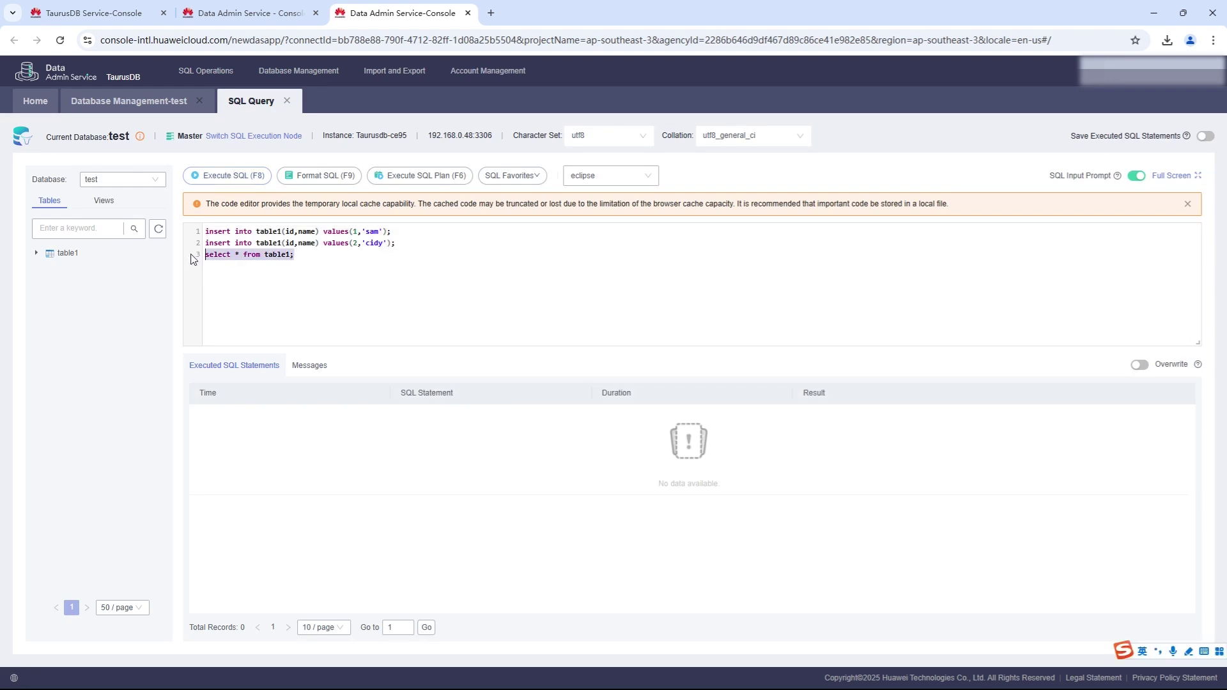
{"action": "left_click", "coordinate": [229, 177]}
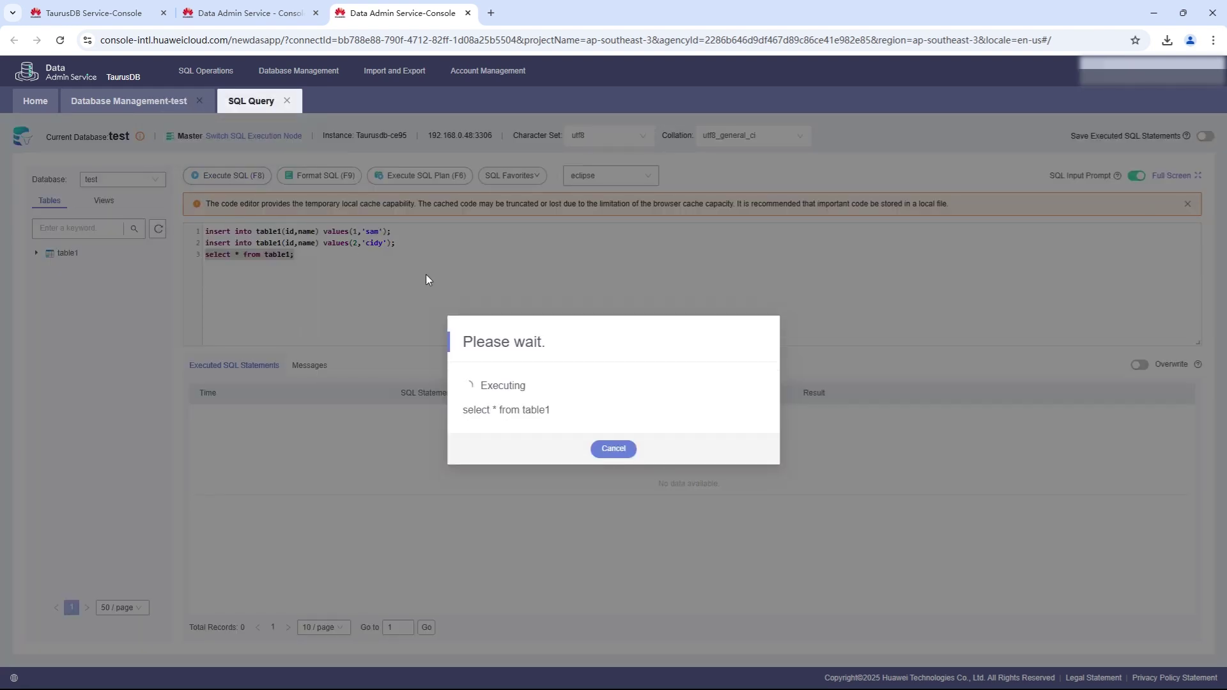